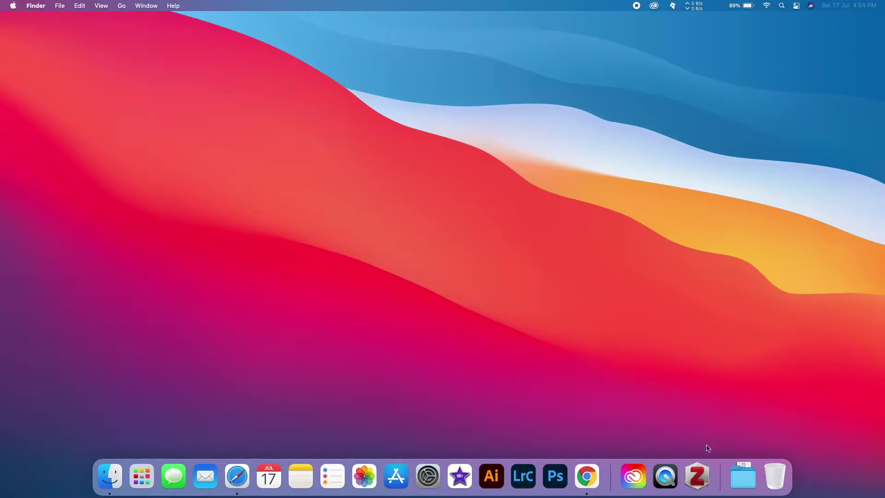
# Launch Zotero from the Dock
pyautogui.click(703, 475)
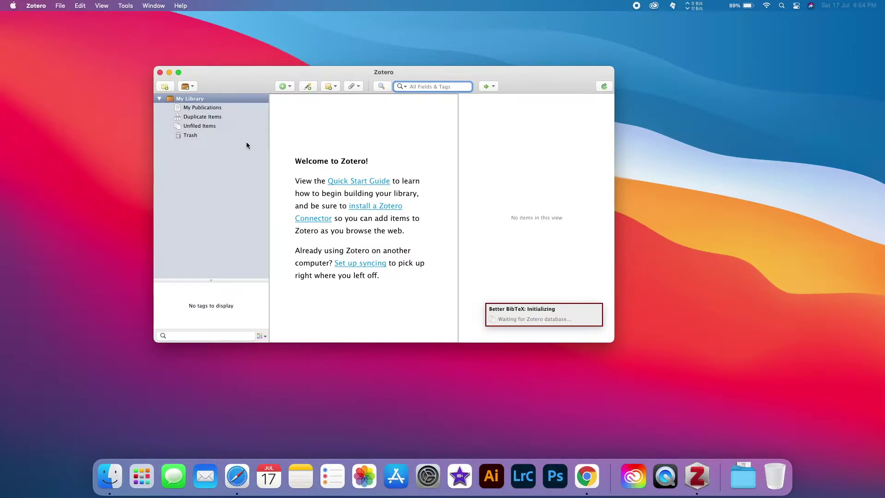
# Open Zotero Preferences at the Better BibTeX citation key settings, moved lower on screen
pyautogui.click(39, 6)
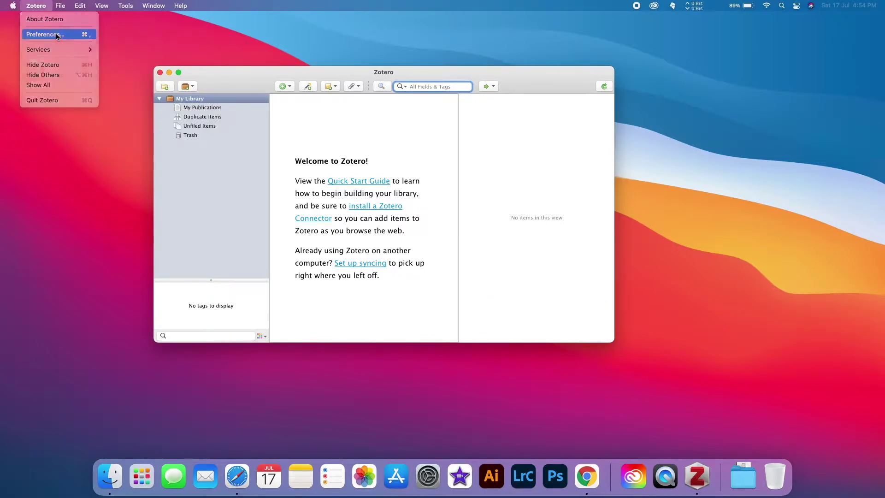
pyautogui.click(57, 35)
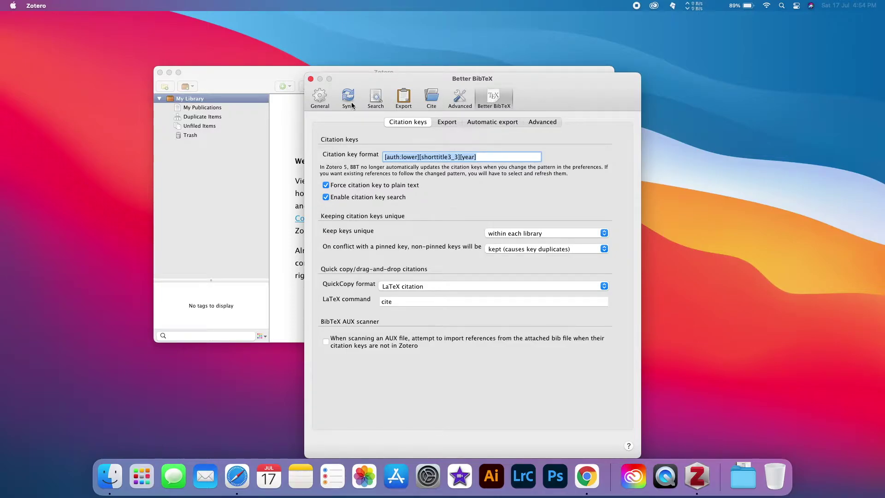
pyautogui.click(318, 96)
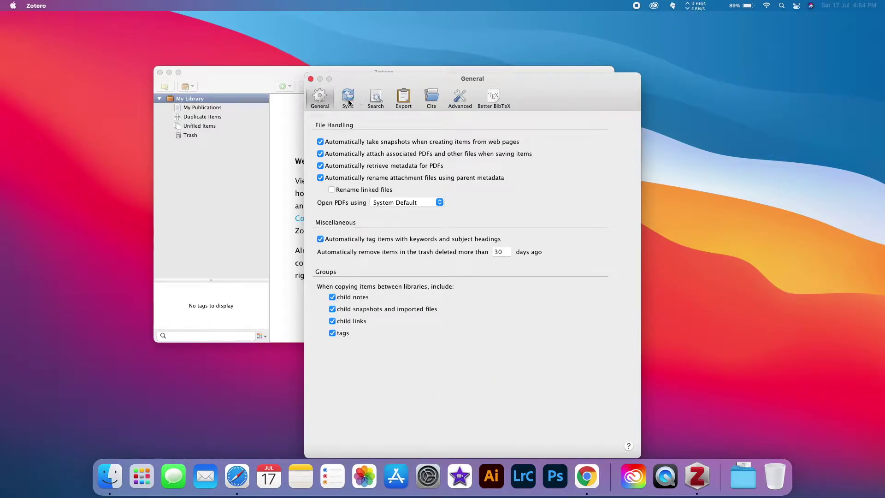
pyautogui.click(348, 99)
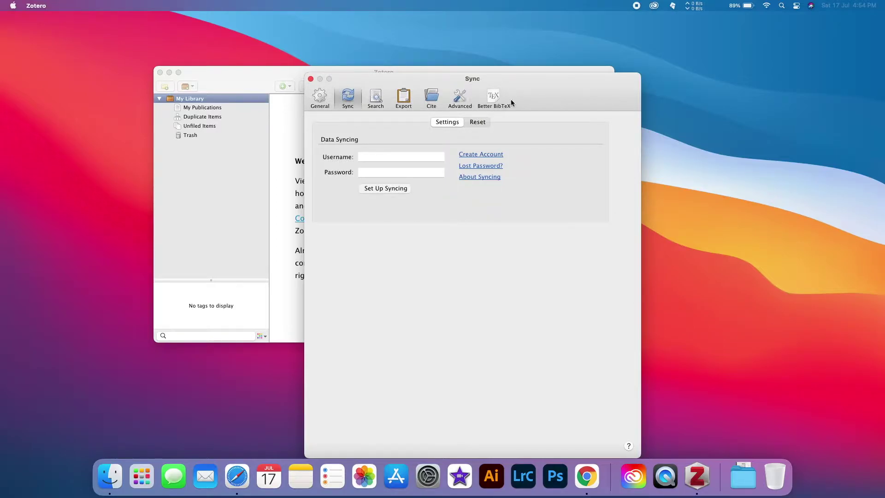
pyautogui.click(494, 98)
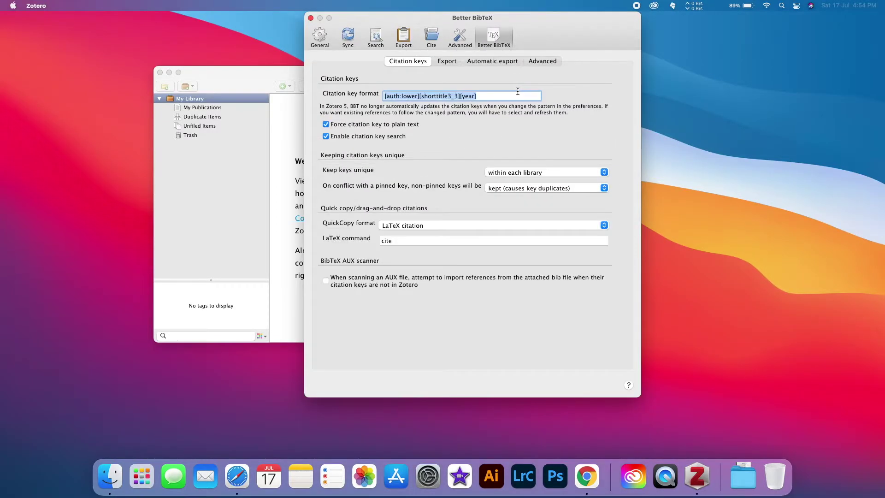
pyautogui.moveTo(550, 18); pyautogui.dragTo(515, 74)
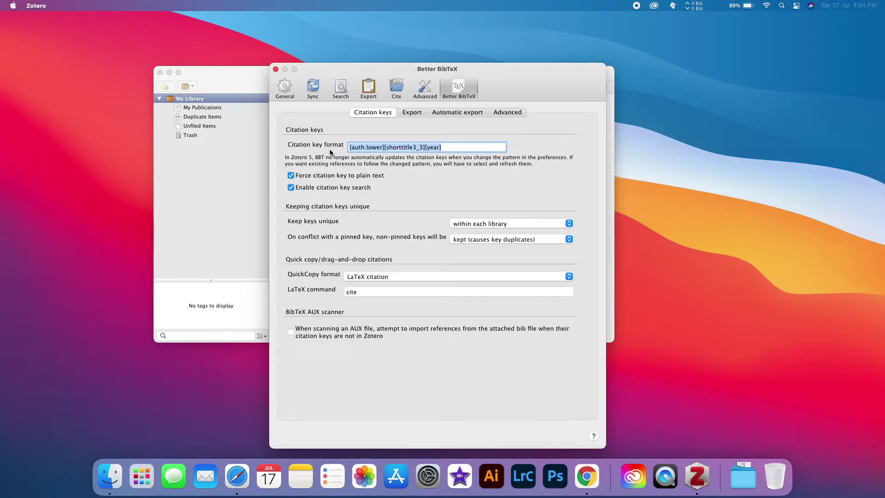
# Rewrite the citation key format from [auth:lower][shorttitle3_3][year] to [auth][year][shorttitle1_1]
pyautogui.click(383, 147)
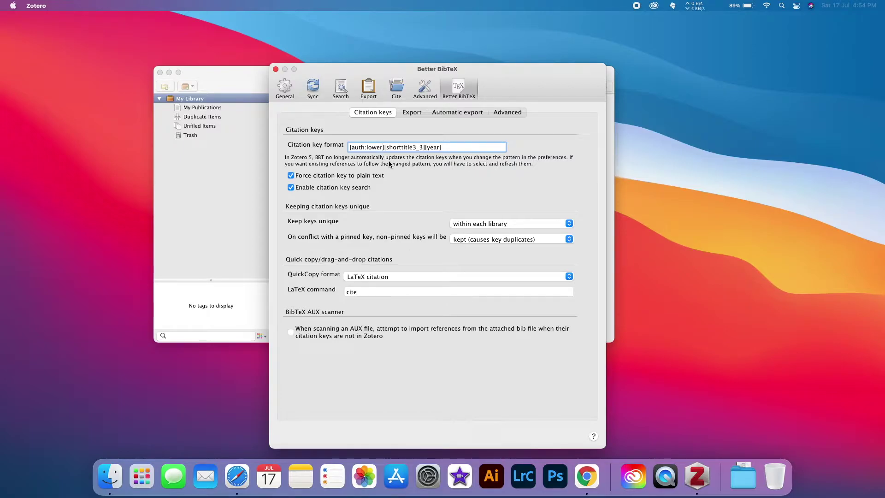
pyautogui.press('BackSpace')
pyautogui.press('BackSpace')
pyautogui.press('BackSpace')
pyautogui.press('BackSpace')
pyautogui.press('BackSpace')
pyautogui.press('BackSpace')
pyautogui.moveTo(427, 147); pyautogui.dragTo(408, 147)
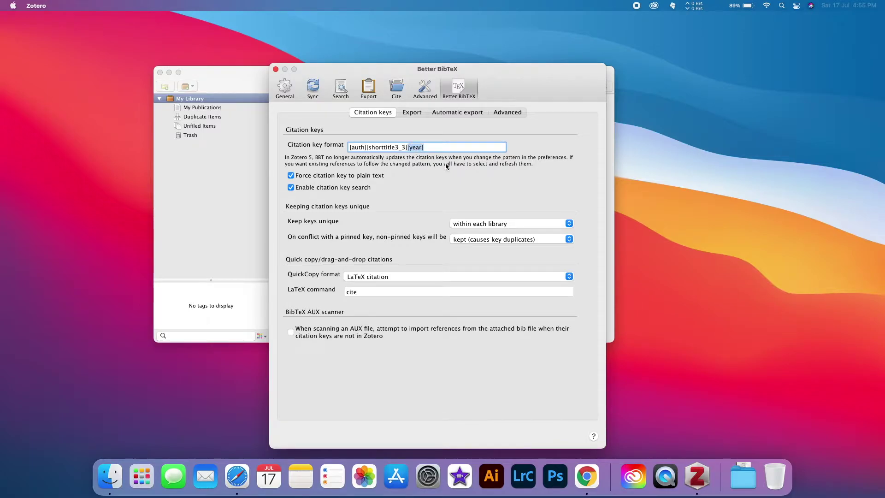
pyautogui.press('BackSpace')
pyautogui.press('cmd+z')
pyautogui.press('super+a')
pyautogui.write('[auth][year][shorttitle1_3]')
pyautogui.press('super+a')
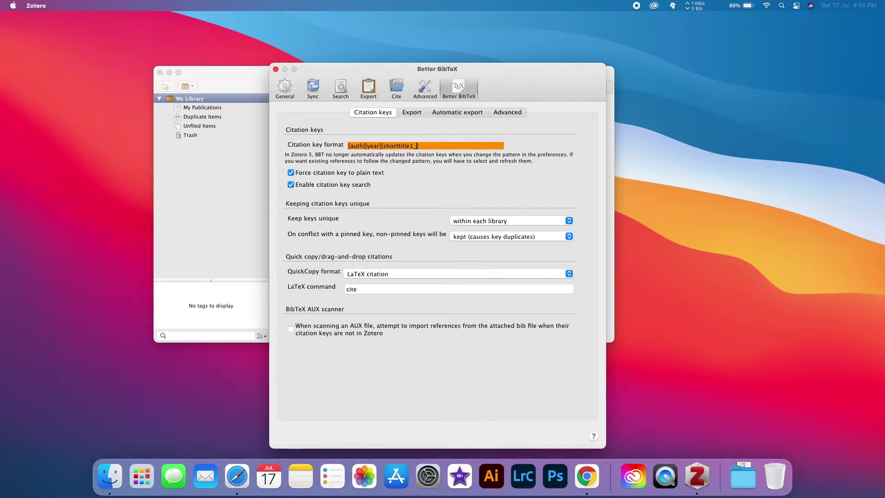
pyautogui.write('[auth][year][shorttitle1_1]')
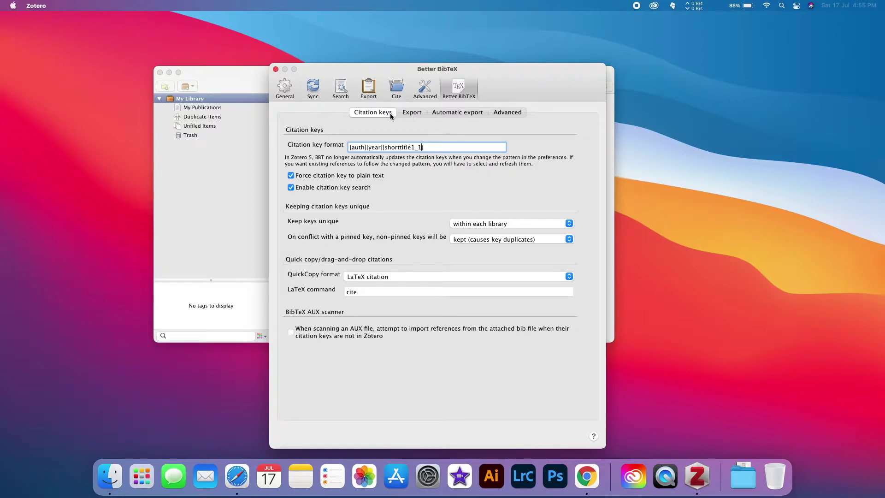
# Look over the Export, Automatic export and Advanced Better BibTeX tabs, then close Preferences
pyautogui.click(411, 112)
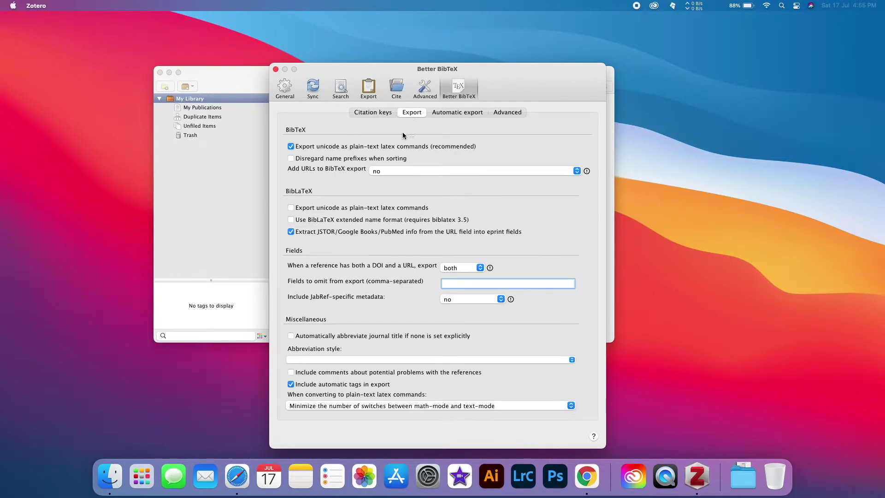
pyautogui.click(459, 113)
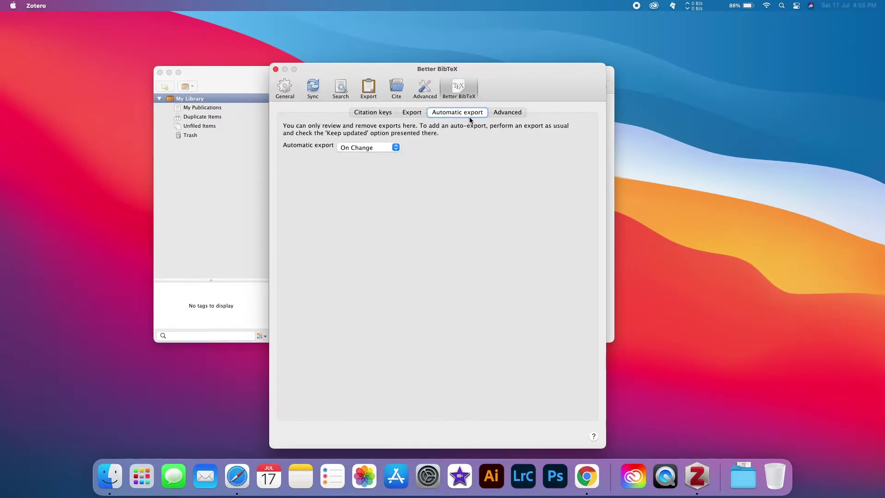
pyautogui.click(510, 113)
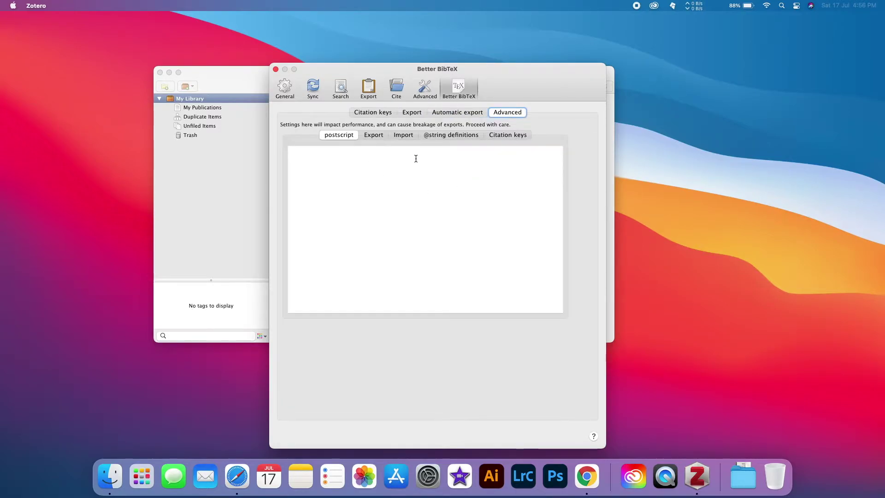
pyautogui.click(372, 113)
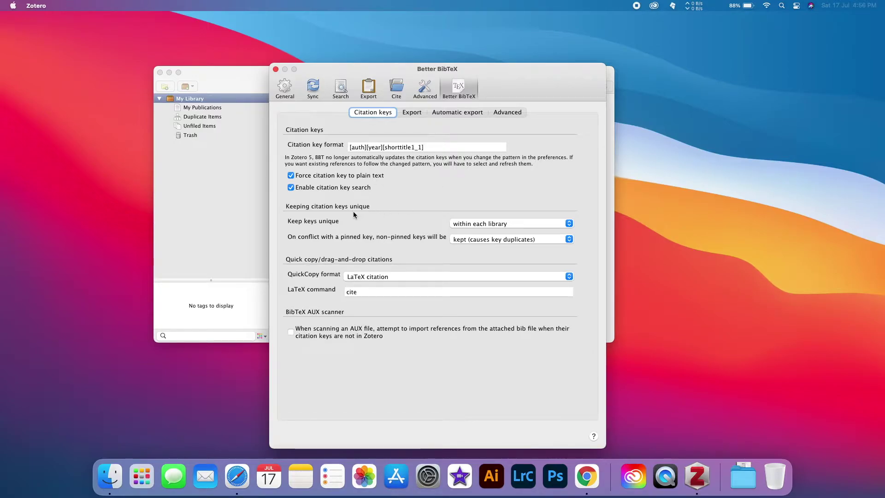
pyautogui.click(276, 69)
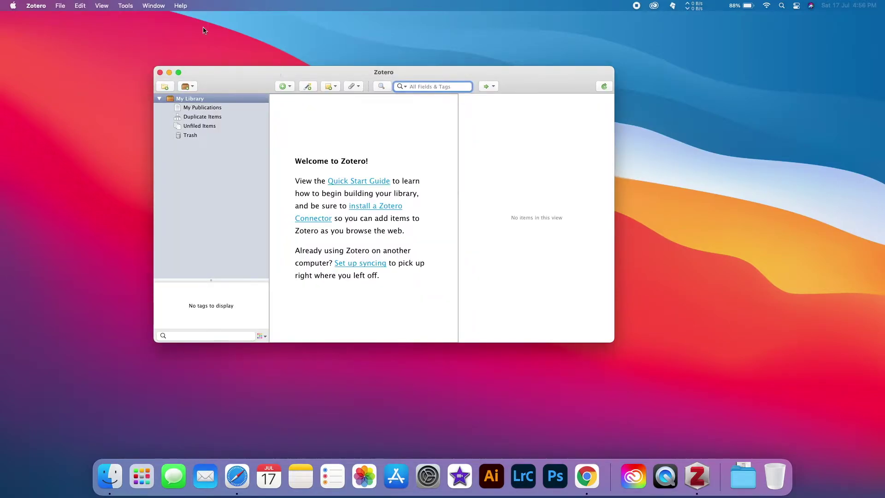
# Open ZotFile Preferences from the Tools menu, centre it, and bring up a Finder window
pyautogui.click(126, 6)
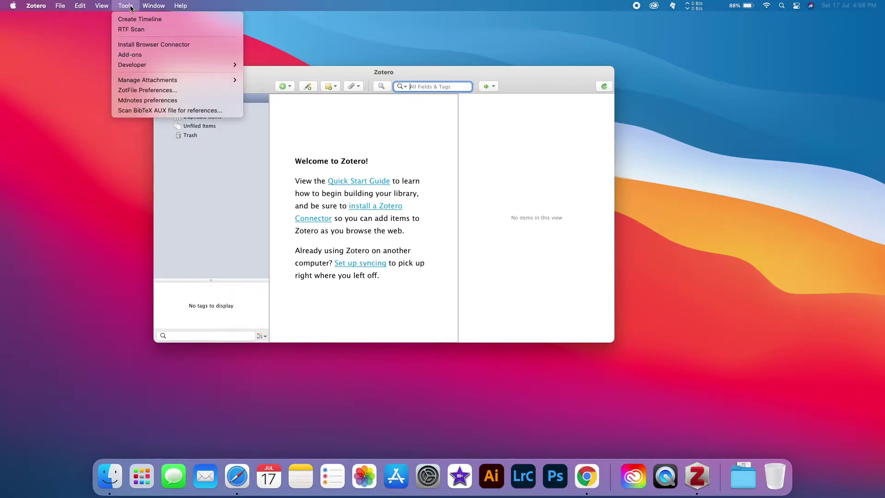
pyautogui.click(156, 91)
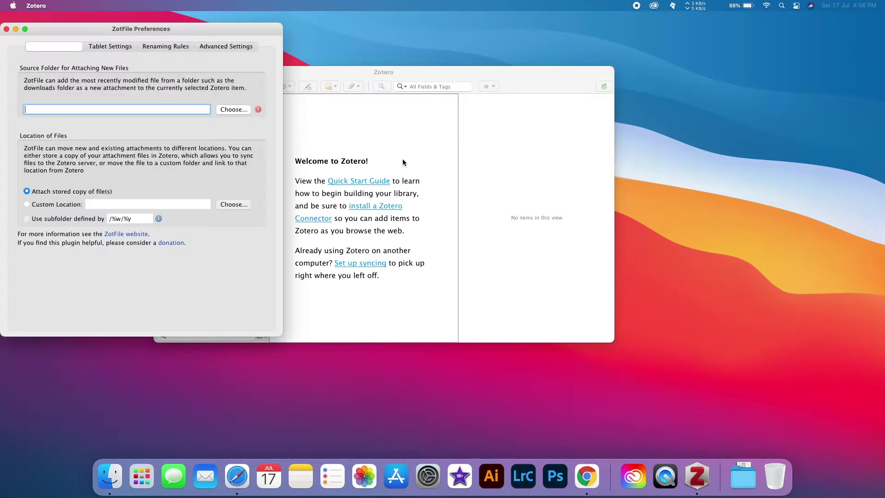
pyautogui.moveTo(189, 32); pyautogui.dragTo(465, 70)
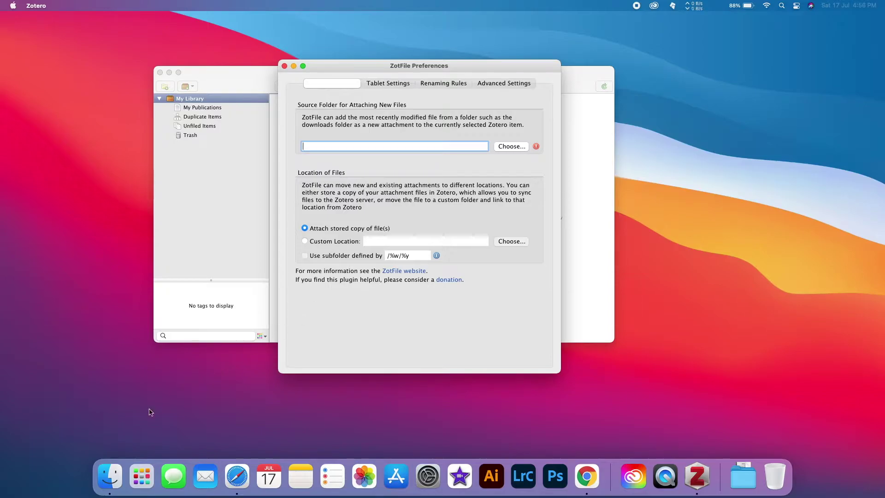
pyautogui.click(110, 473)
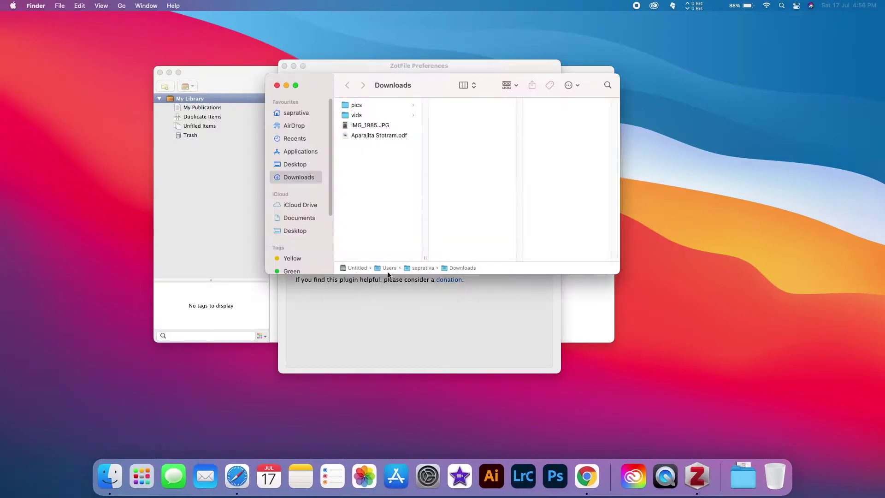
# Create a new folder named ZoteroData in the home folder, then close Finder
pyautogui.click(305, 113)
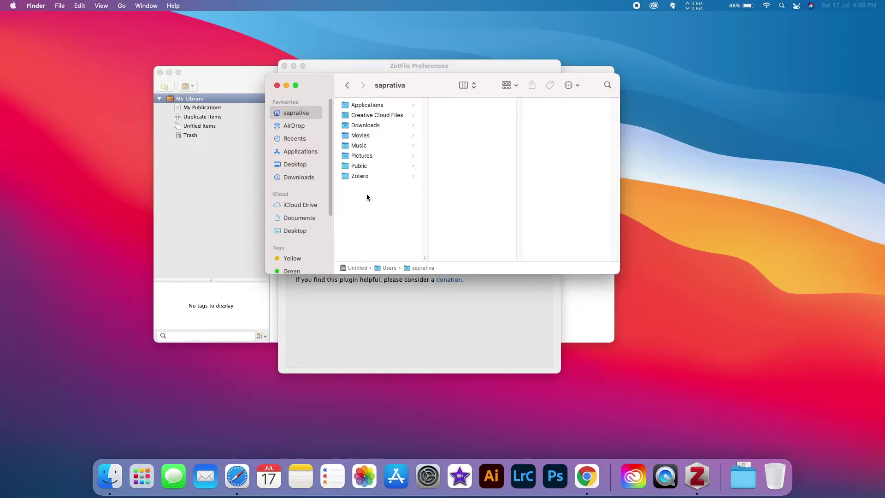
pyautogui.rightClick(366, 193)
pyautogui.click(408, 203)
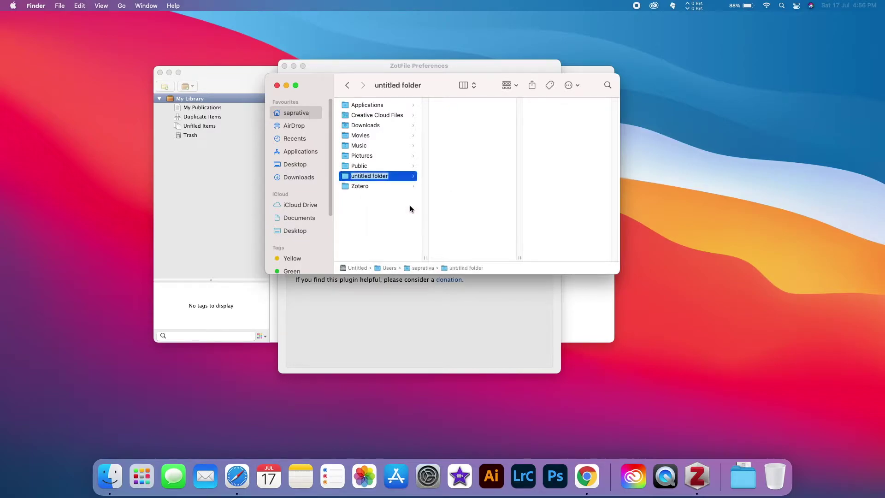
pyautogui.write('ZoteroData')
pyautogui.press('Return')
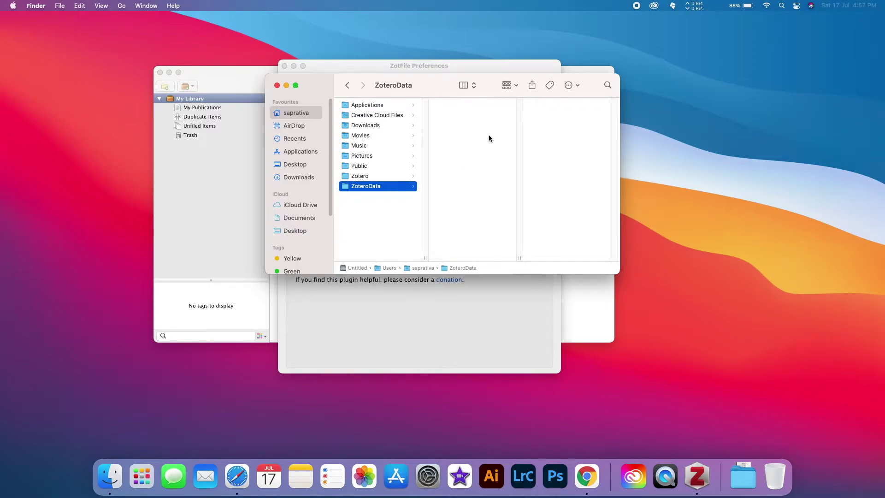
pyautogui.click(277, 85)
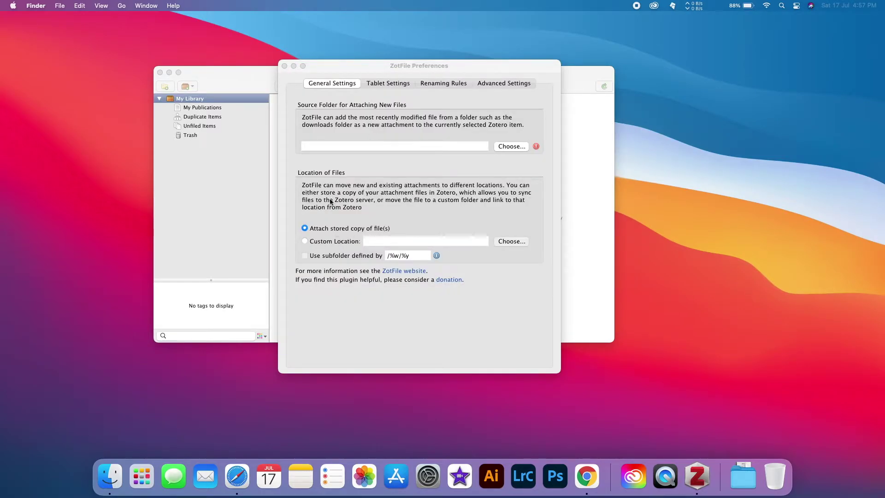
# Set ZotFile's custom attachment location to the ZoteroData folder in the home folder
pyautogui.click(304, 242)
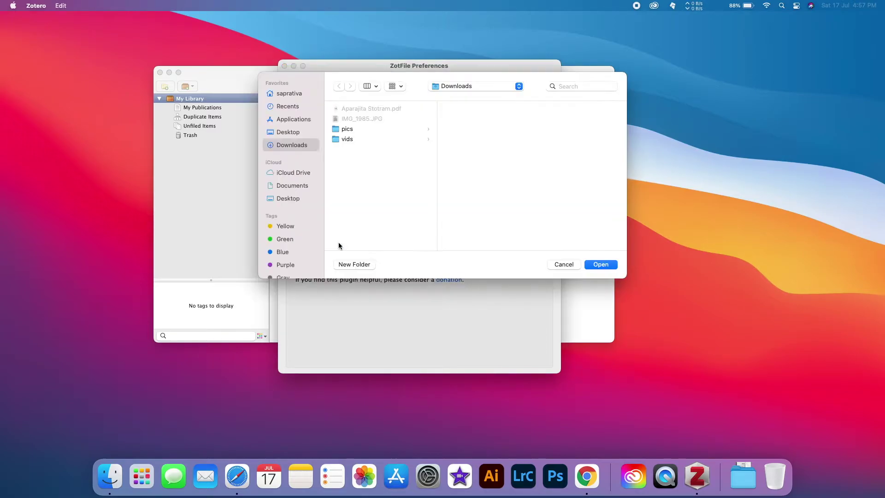
pyautogui.click(295, 93)
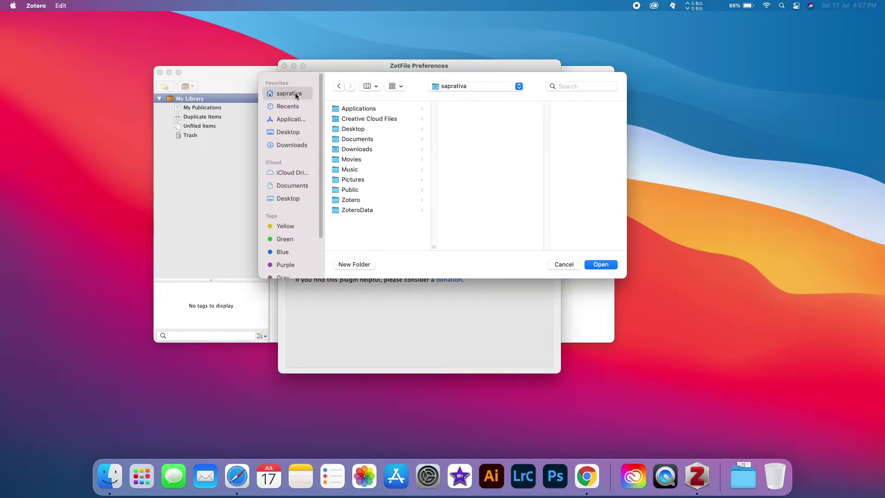
pyautogui.click(360, 210)
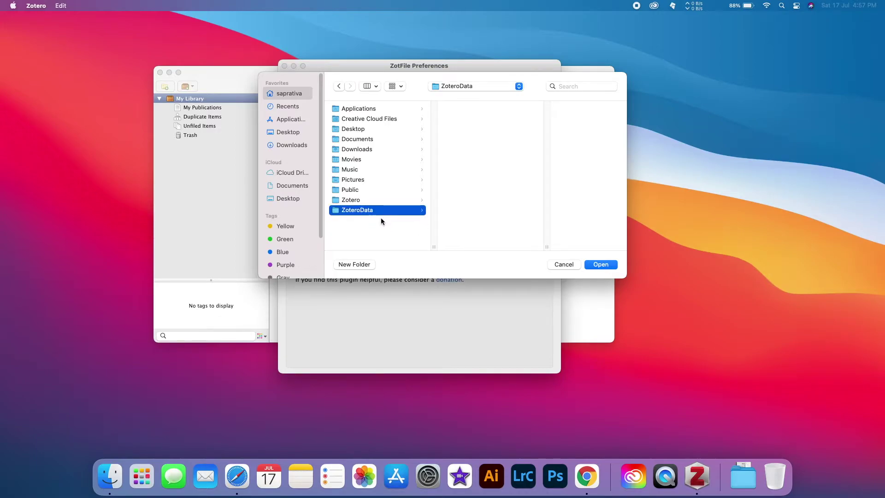
pyautogui.click(602, 264)
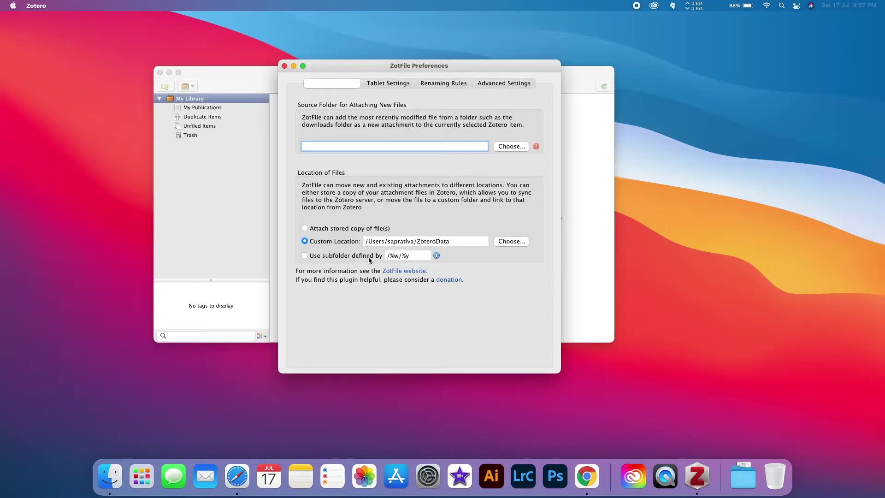
# Change the ZotFile subfolder pattern from /%w/%y to /%c
pyautogui.click(411, 256)
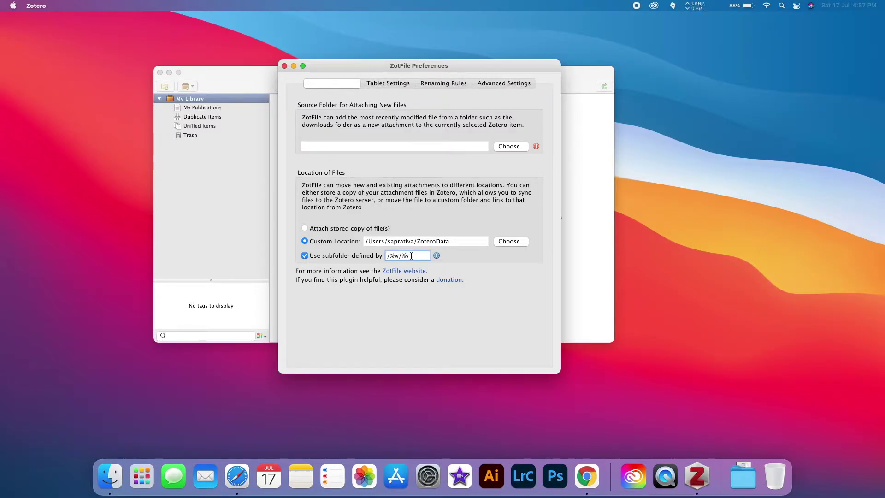
pyautogui.press('BackSpace')
pyautogui.press('BackSpace')
pyautogui.press('BackSpace')
pyautogui.press('BackSpace')
pyautogui.write('c')
pyautogui.click(113, 475)
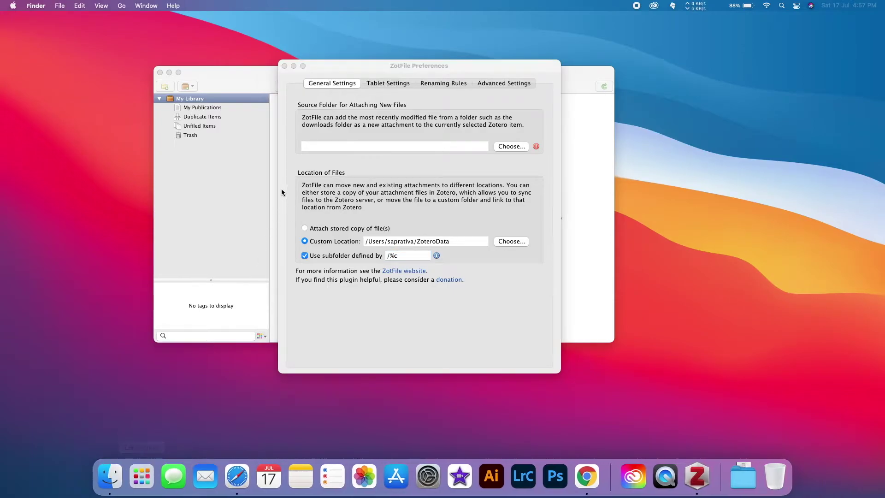
# Confirm the ZoteroData folder is empty in Finder, then close Finder and return to ZotFile Preferences
pyautogui.click(302, 115)
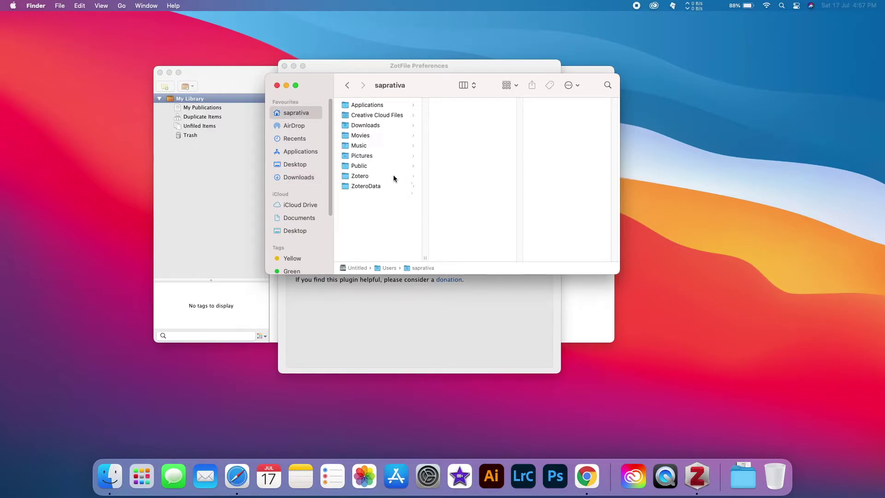
pyautogui.click(363, 186)
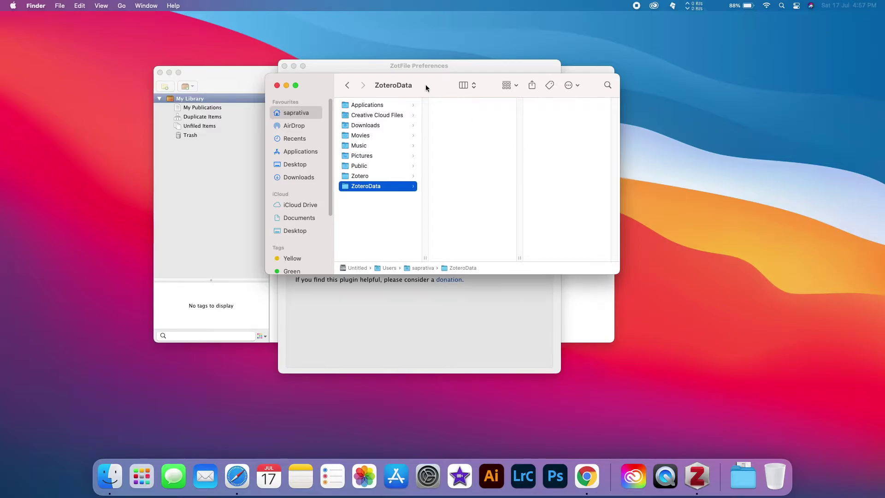
pyautogui.moveTo(437, 85); pyautogui.dragTo(620, 139)
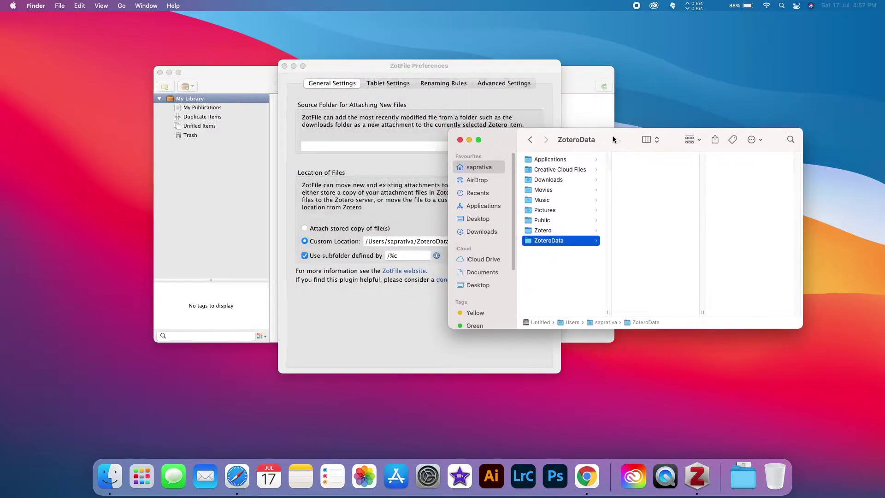
pyautogui.click(242, 78)
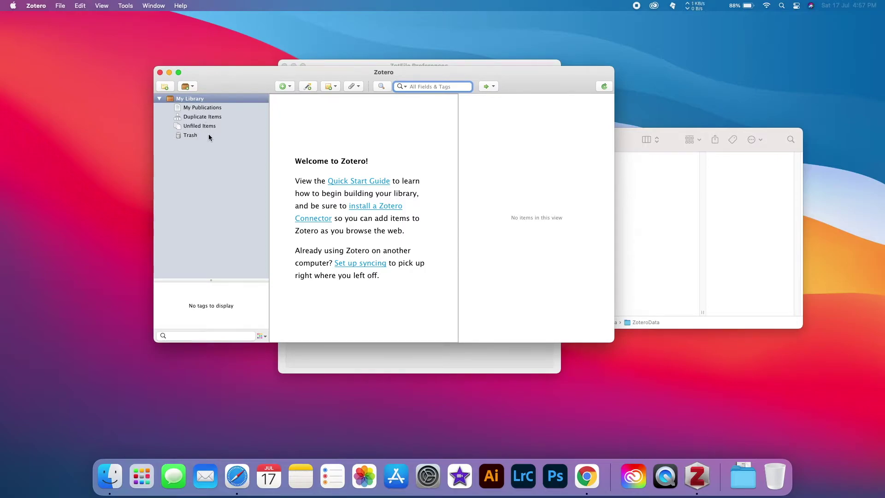
pyautogui.click(628, 142)
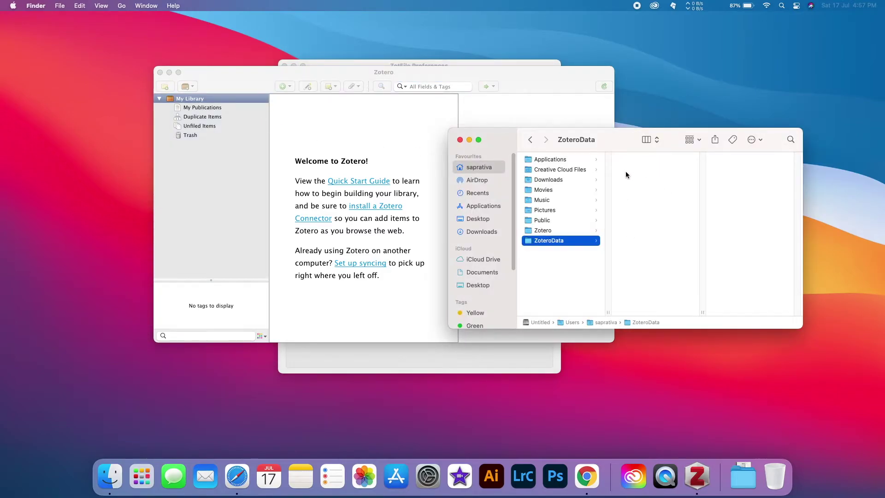
pyautogui.click(459, 139)
pyautogui.click(323, 355)
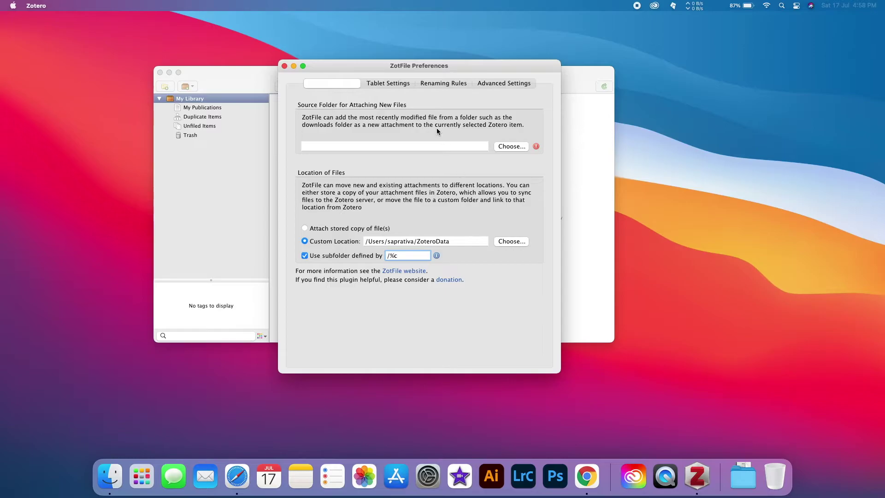
# In Renaming Rules, remove underscores so the non-patent format reads {%a}{%y}{%t}
pyautogui.click(396, 83)
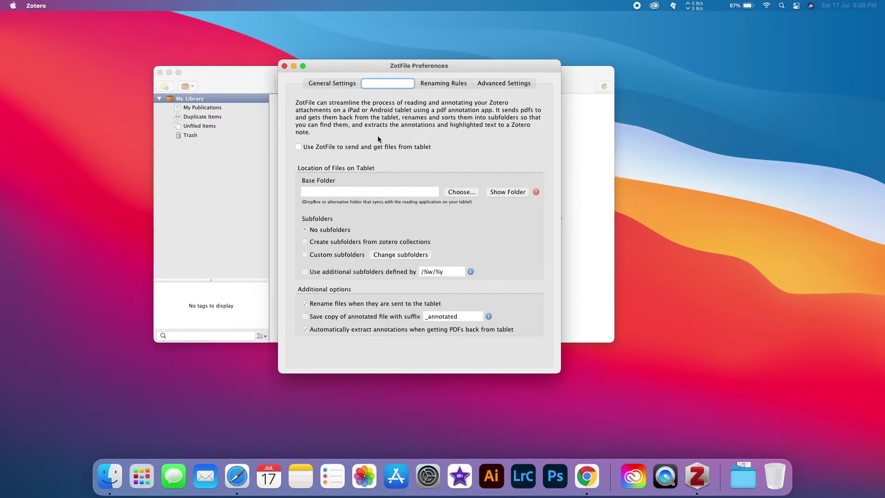
pyautogui.click(446, 84)
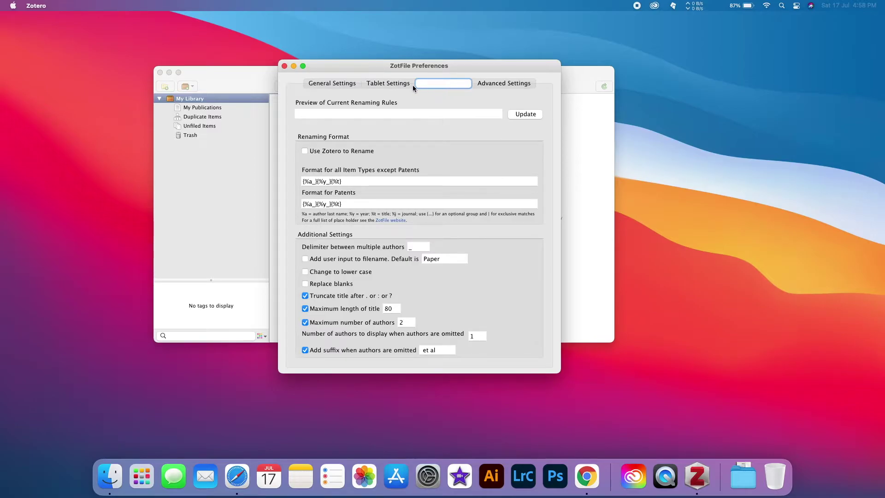
pyautogui.click(409, 84)
pyautogui.click(445, 83)
pyautogui.click(316, 182)
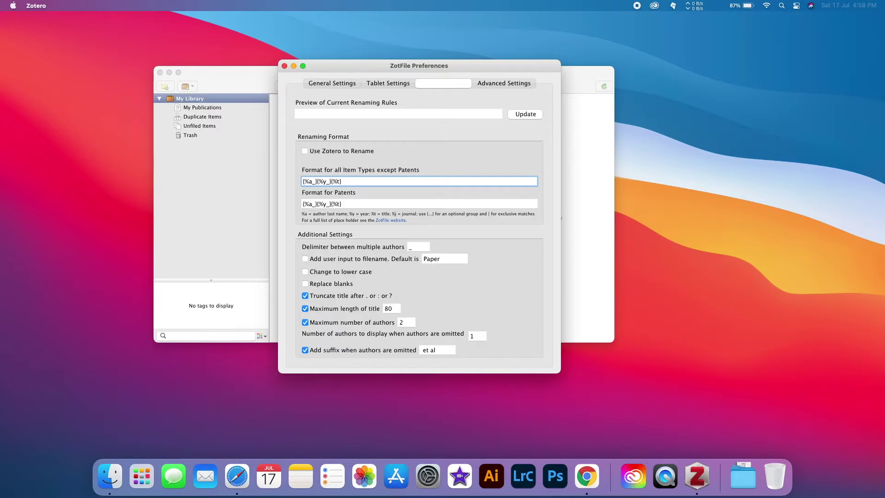
pyautogui.press('BackSpace')
pyautogui.press('BackSpace')
pyautogui.click(315, 205)
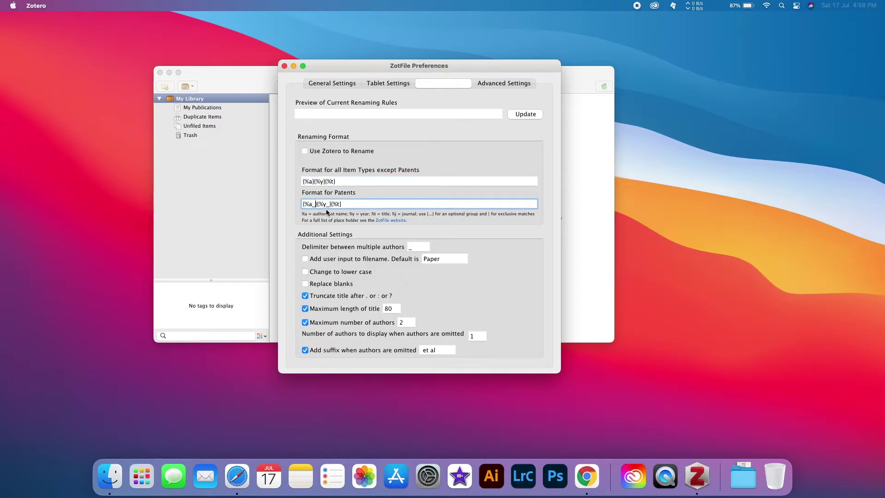
# Make the patent format {%a}{%y}{%t} and turn on Replace blanks
pyautogui.press('BackSpace')
pyautogui.press('BackSpace')
pyautogui.click(326, 204)
pyautogui.click(305, 284)
# Change the maximum number of authors from 2 to 1, check Advanced Settings, and close ZotFile Preferences
pyautogui.click(406, 322)
pyautogui.moveTo(406, 322); pyautogui.dragTo(388, 325)
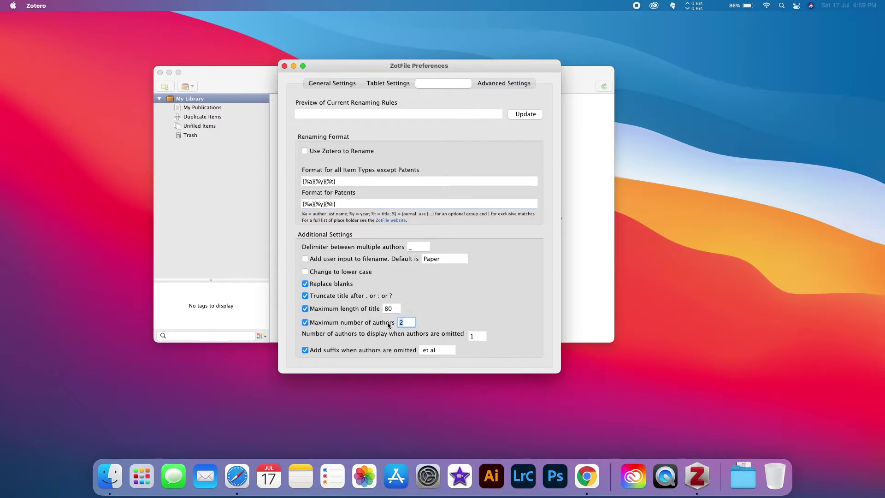
pyautogui.write('1')
pyautogui.click(514, 82)
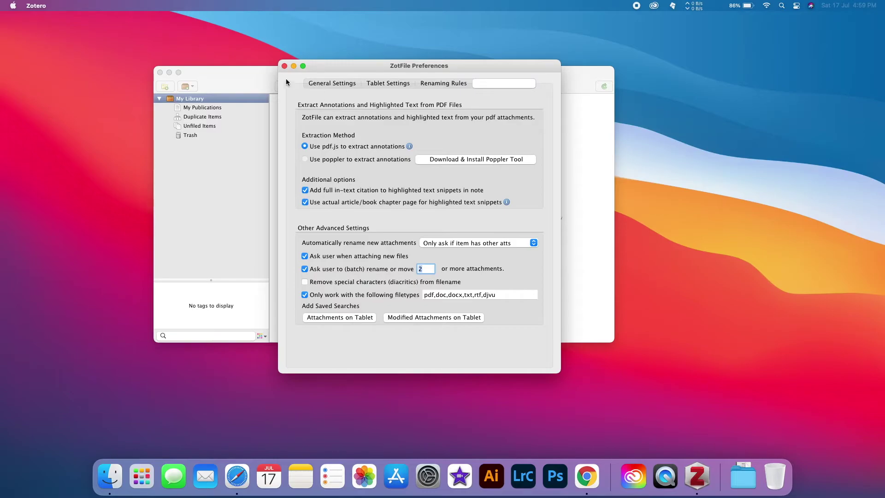
pyautogui.click(285, 66)
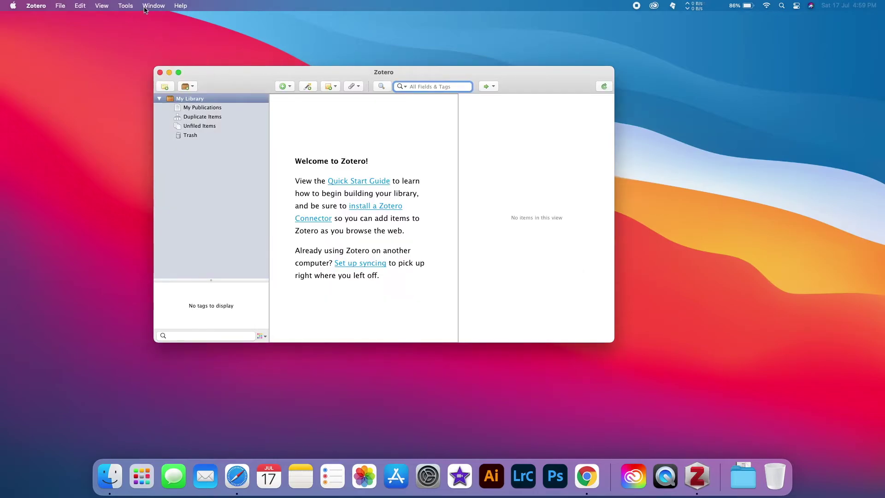
# Open Mdnotes preferences from the Tools menu and set File organization to Single file
pyautogui.click(121, 7)
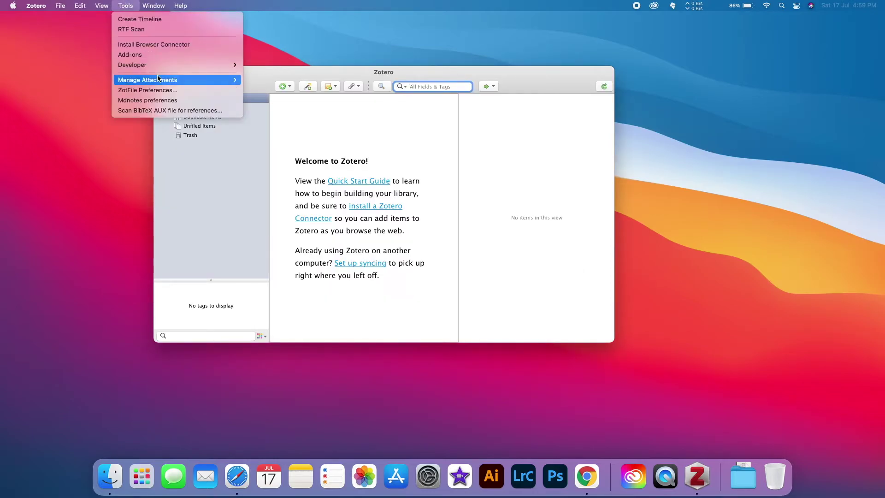
pyautogui.click(152, 100)
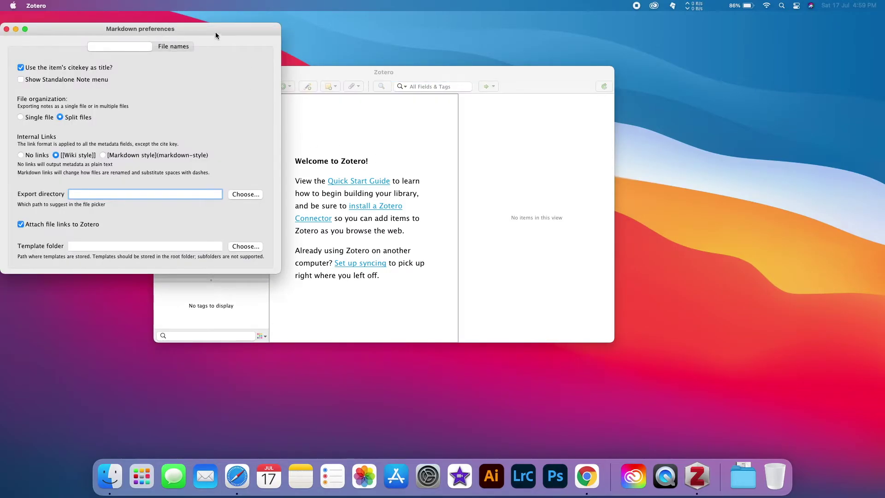
pyautogui.moveTo(214, 31); pyautogui.dragTo(433, 69)
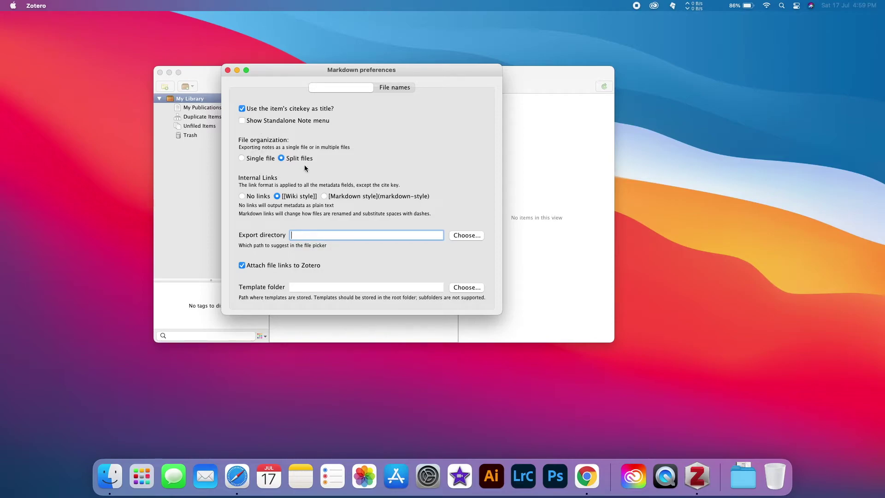
pyautogui.click(249, 160)
# Create a new folder named 'mdnotes' inside the ZoteroData folder in Finder
pyautogui.click(110, 413)
pyautogui.click(296, 114)
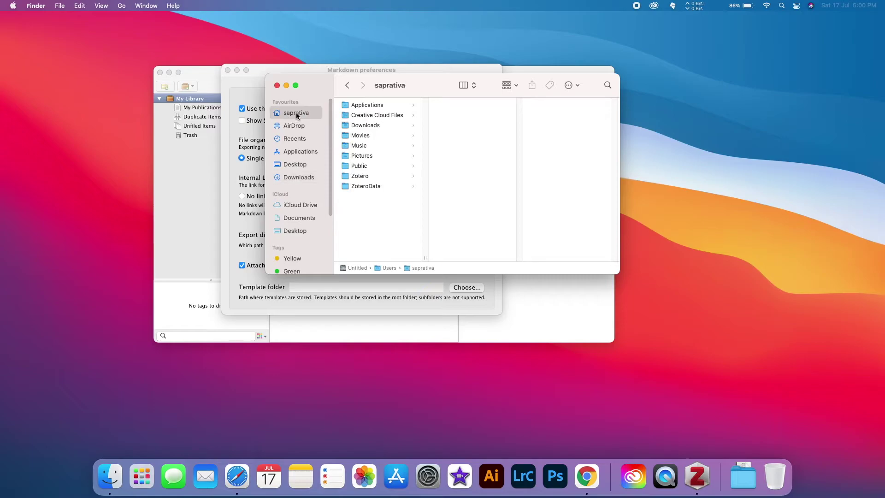
pyautogui.click(371, 187)
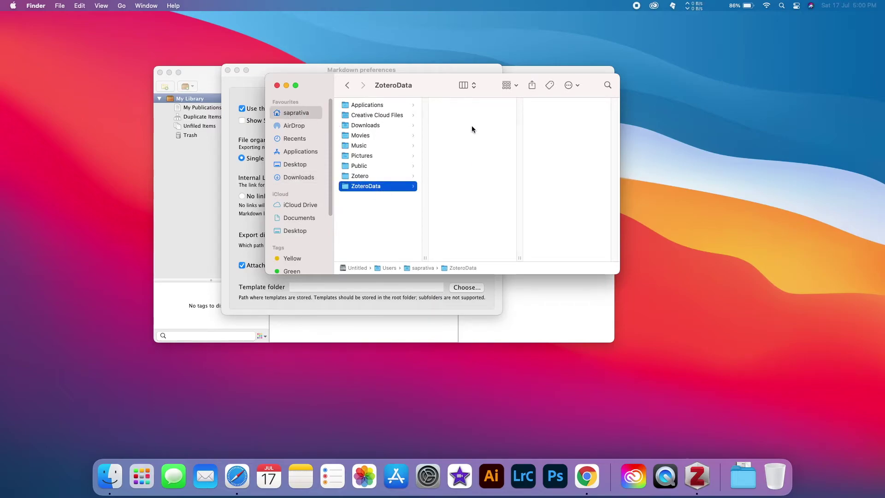
pyautogui.rightClick(472, 125)
pyautogui.click(478, 132)
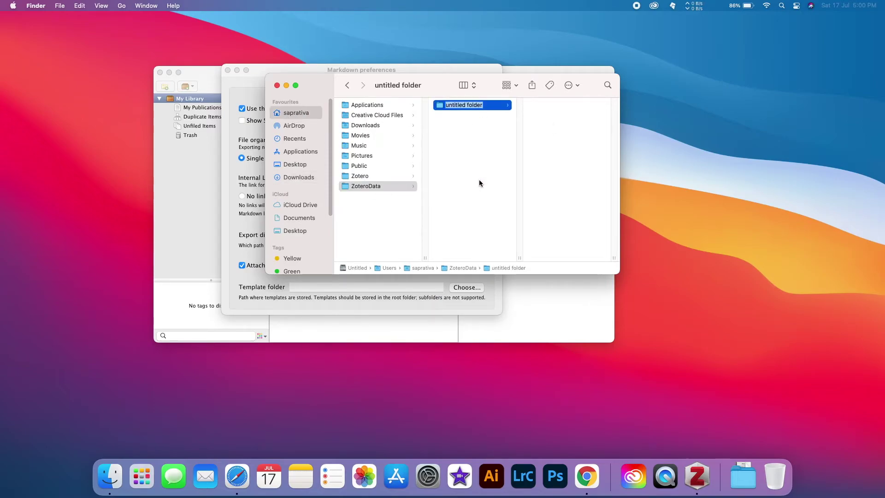
pyautogui.write('mdnotes')
pyautogui.press('Return')
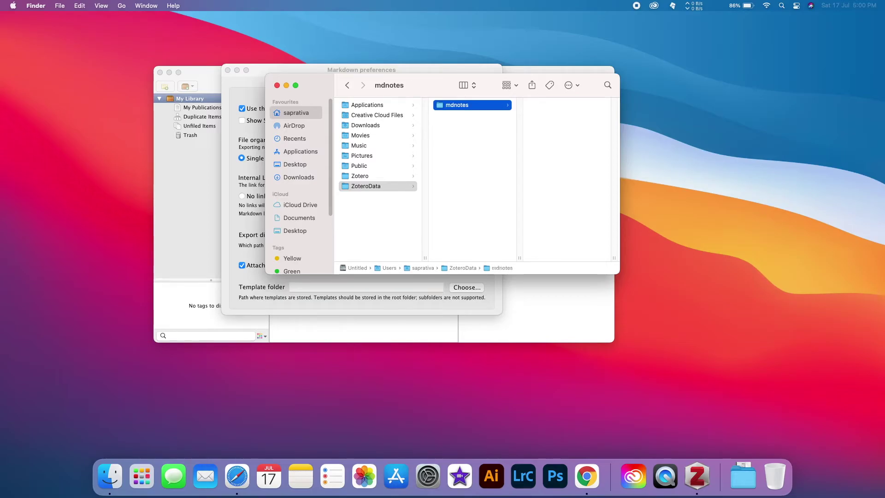
pyautogui.click(534, 306)
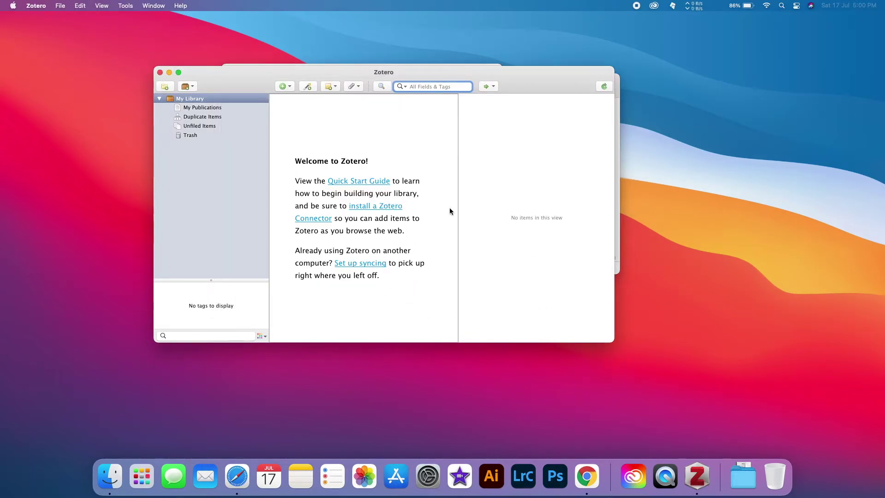
# Point the Markdown Export directory to the ZoteroData/mdnotes folder
pyautogui.hotkey('ctrl', 'Up')
pyautogui.click(185, 116)
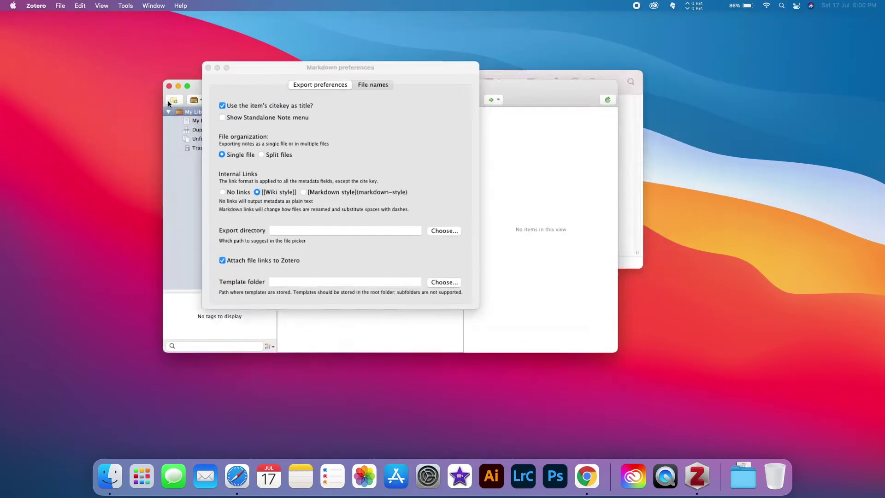
pyautogui.click(293, 236)
pyautogui.click(466, 235)
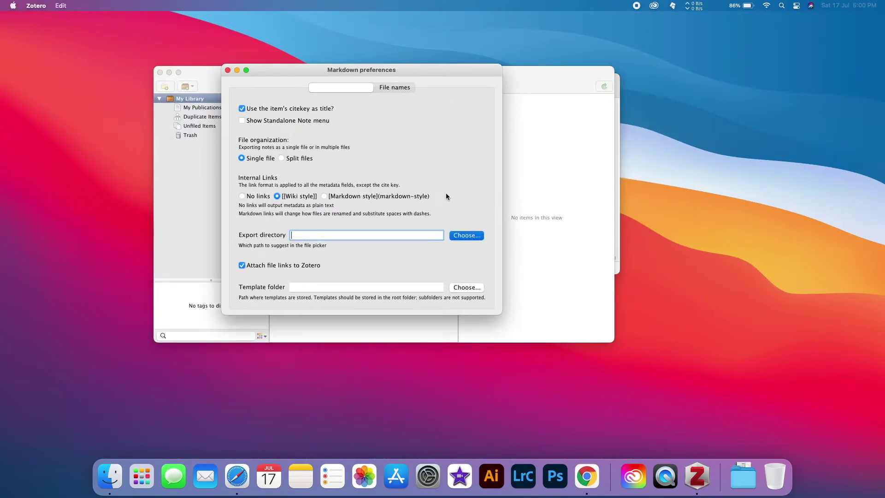
pyautogui.click(354, 108)
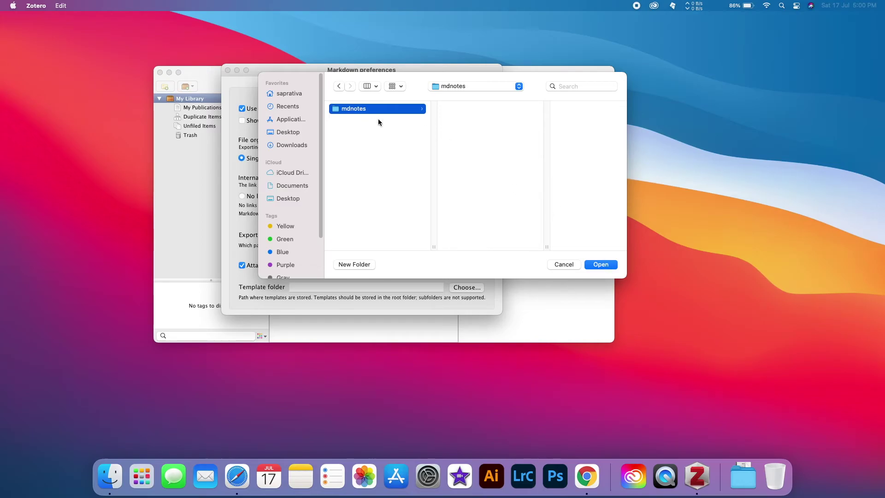
pyautogui.click(601, 264)
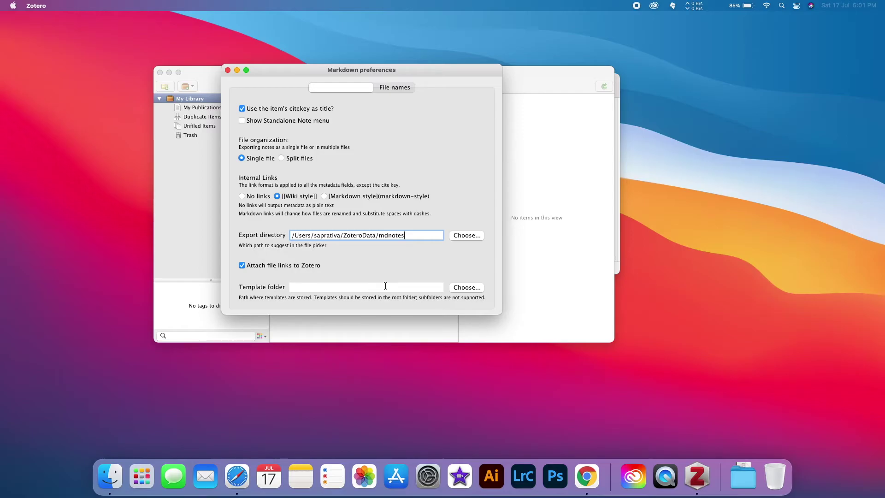
# Create a new folder named 'templates' inside the mdnotes folder
pyautogui.click(110, 476)
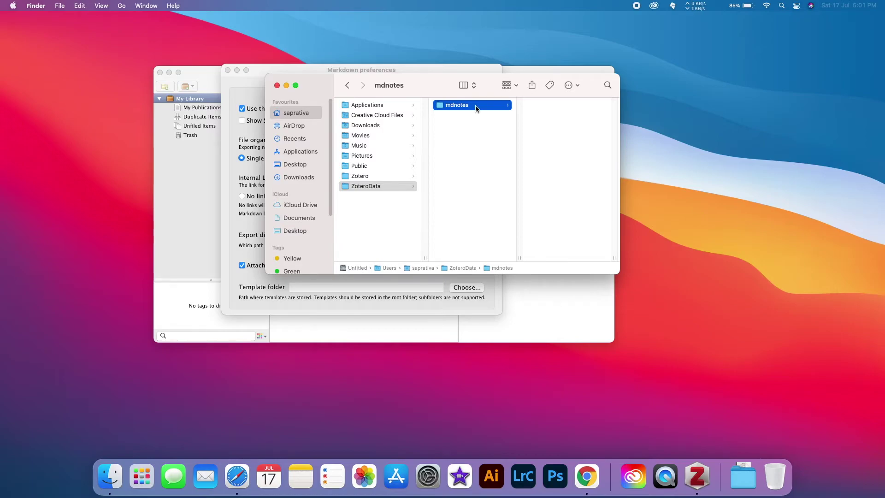
pyautogui.rightClick(549, 130)
pyautogui.click(571, 131)
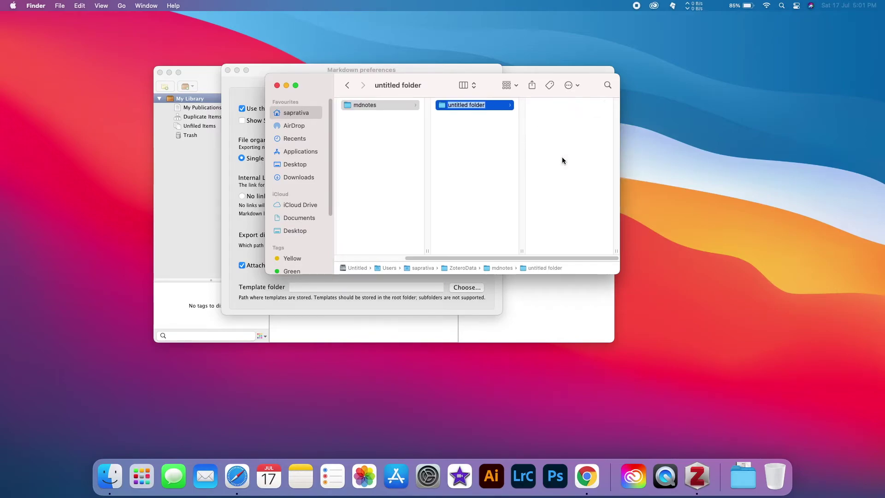
pyautogui.write('templates')
pyautogui.press('Return')
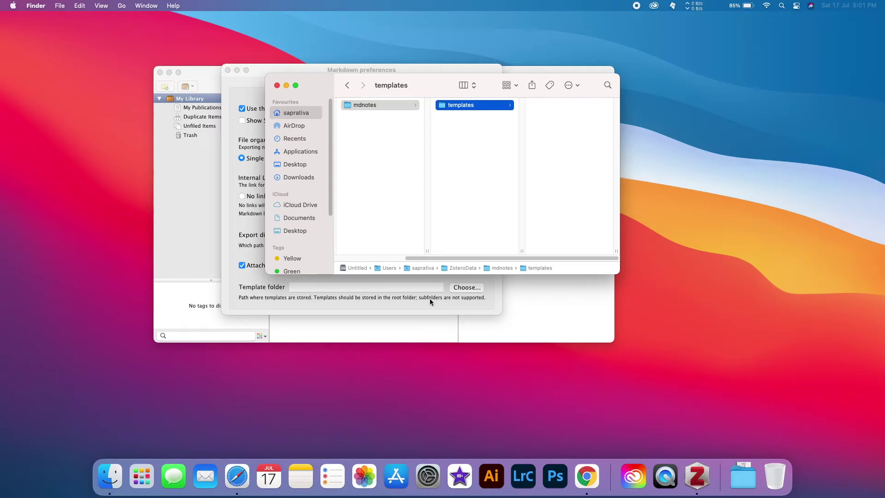
pyautogui.click(394, 303)
pyautogui.click(466, 287)
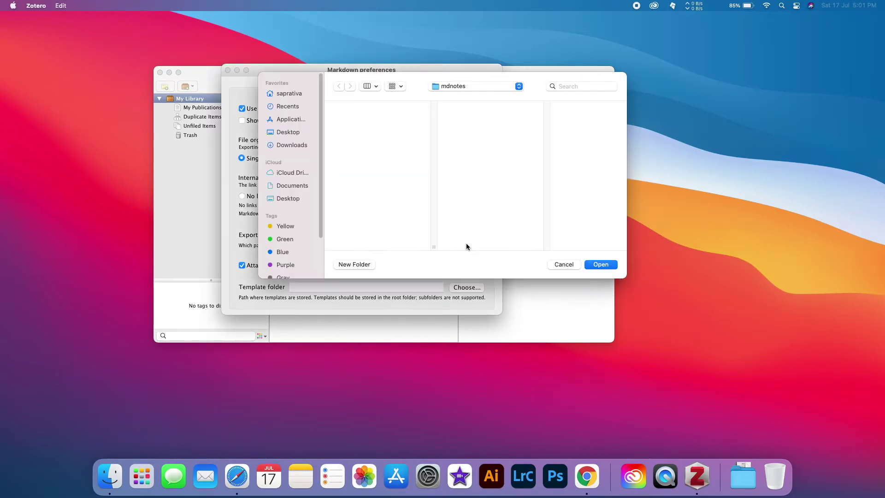
# Set Template folder to mdnotes/templates, tick Attach file links to Zotero, and close Markdown preferences
pyautogui.click(382, 109)
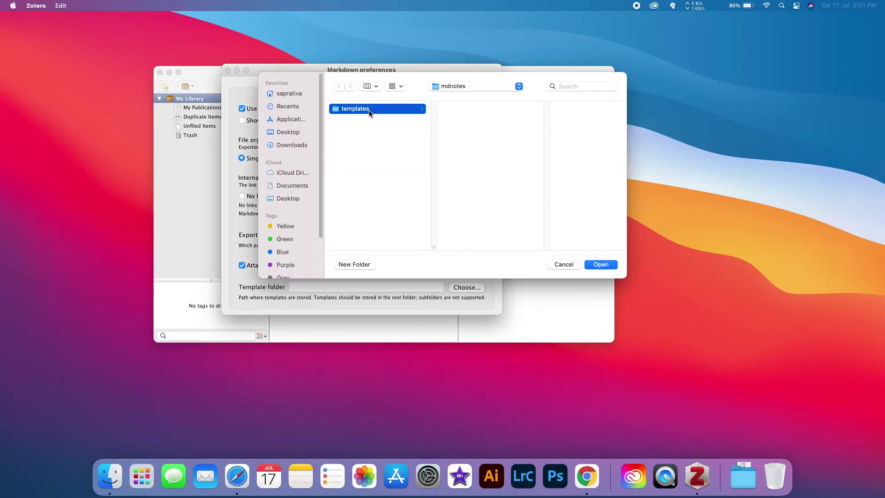
pyautogui.click(603, 265)
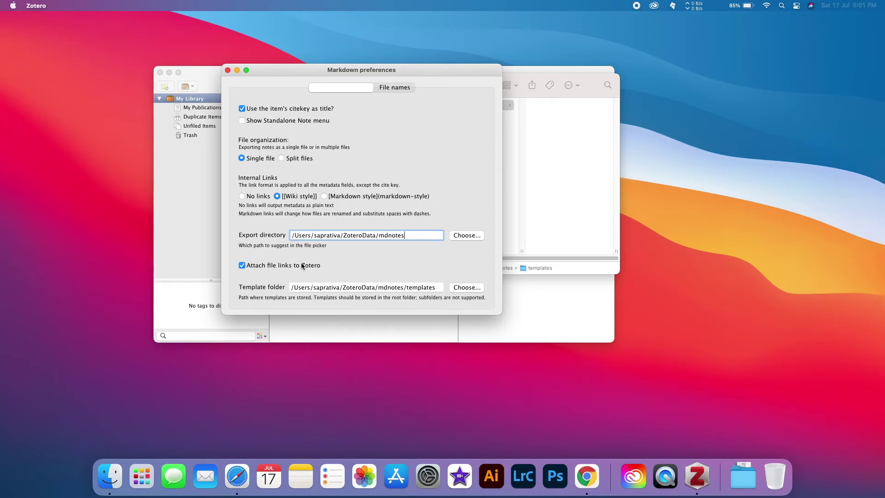
pyautogui.click(257, 268)
pyautogui.click(228, 70)
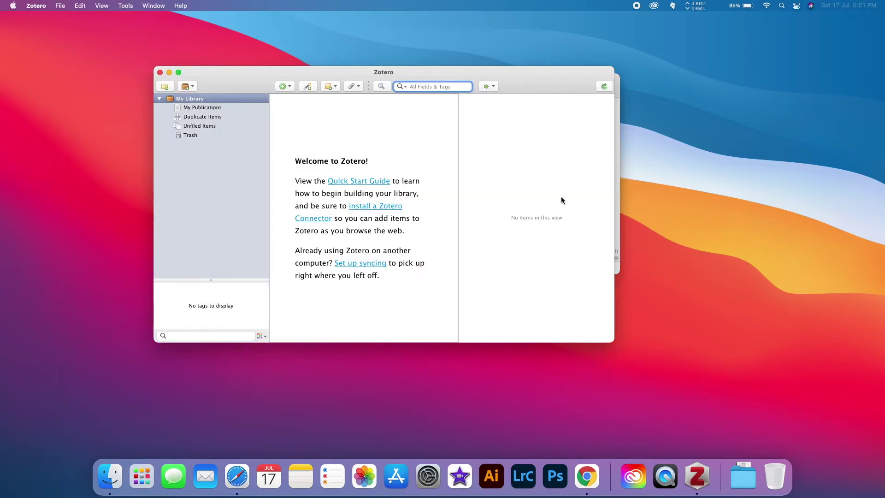
# Close the leftover templates Finder window
pyautogui.hotkey('ctrl', 'Up')
pyautogui.click(575, 168)
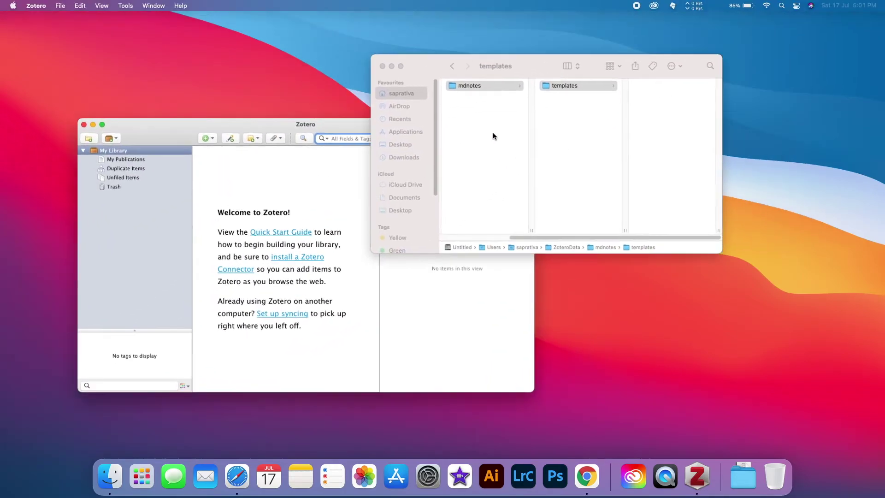
pyautogui.click(277, 85)
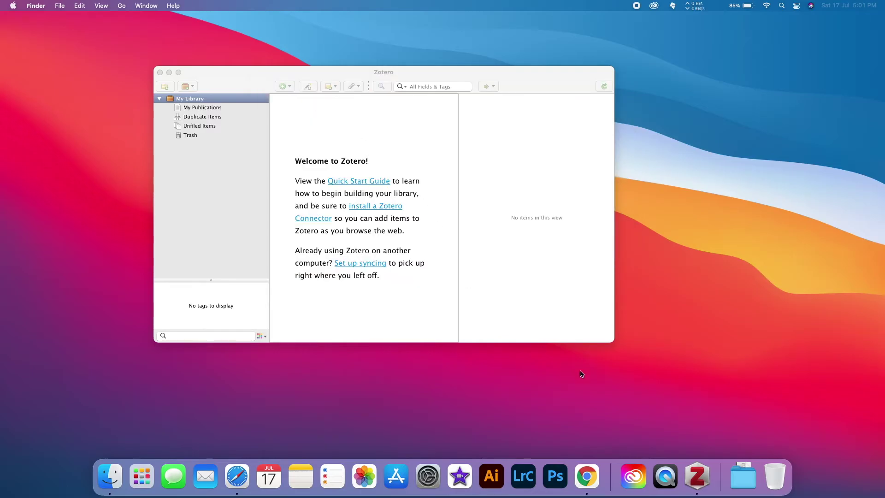
# Google 'mdnotes' in Chrome and open the Zotero-mdnotes documentation site
pyautogui.click(571, 464)
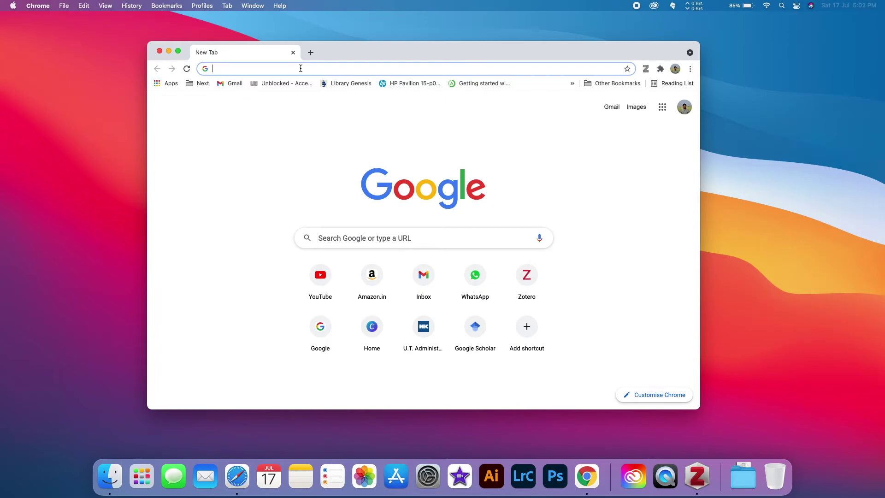
pyautogui.write('mdnotes')
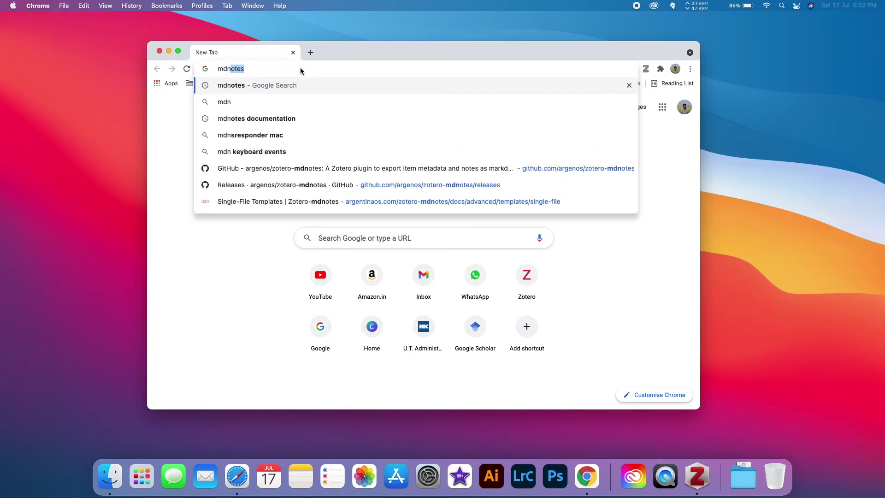
pyautogui.press('Return')
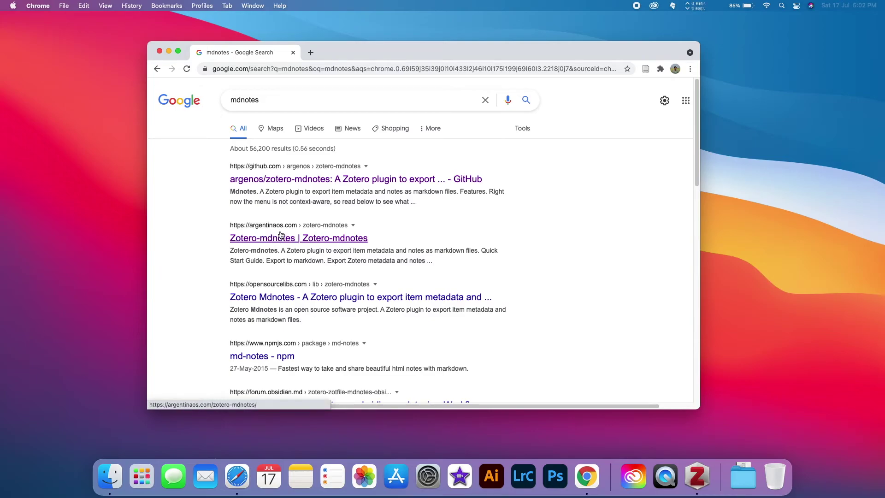
pyautogui.click(306, 240)
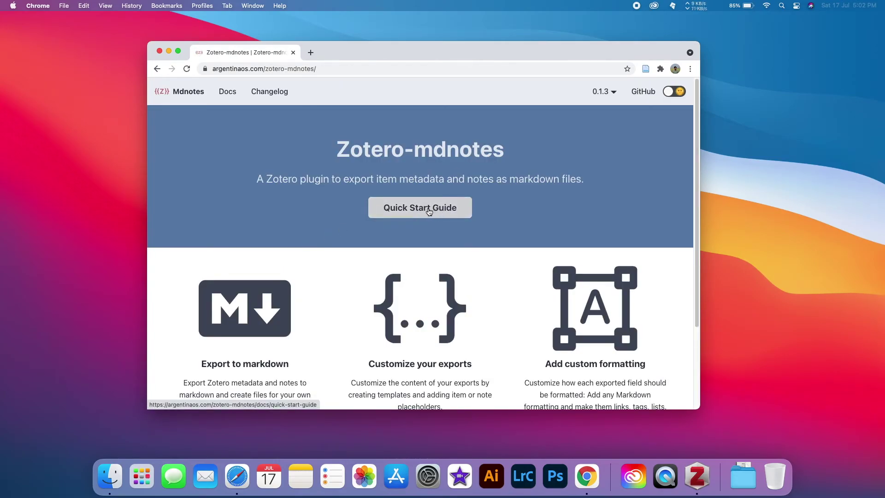
# Go to Quick Start Guide > Advanced Configuration > Templates > Default Templates
pyautogui.click(436, 206)
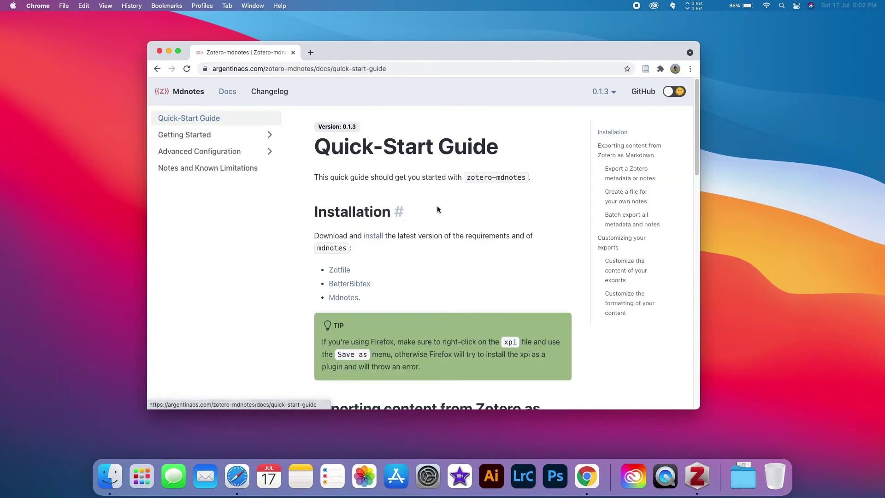
pyautogui.click(227, 155)
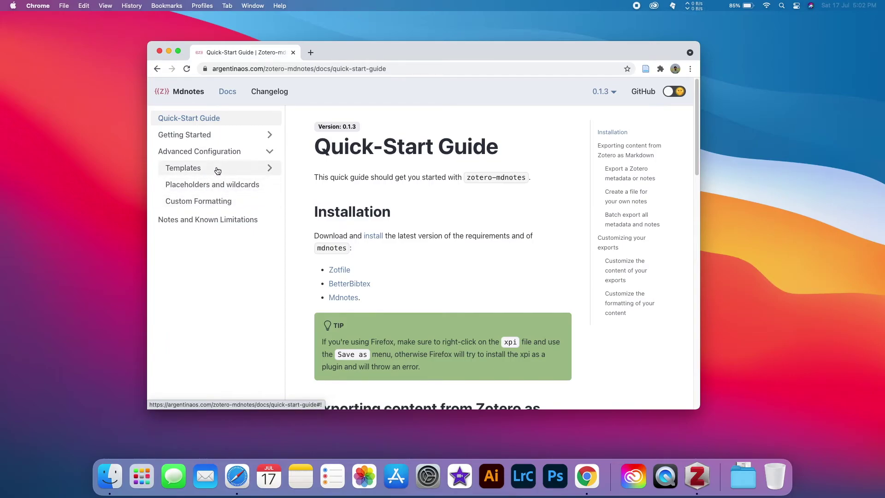
pyautogui.click(217, 169)
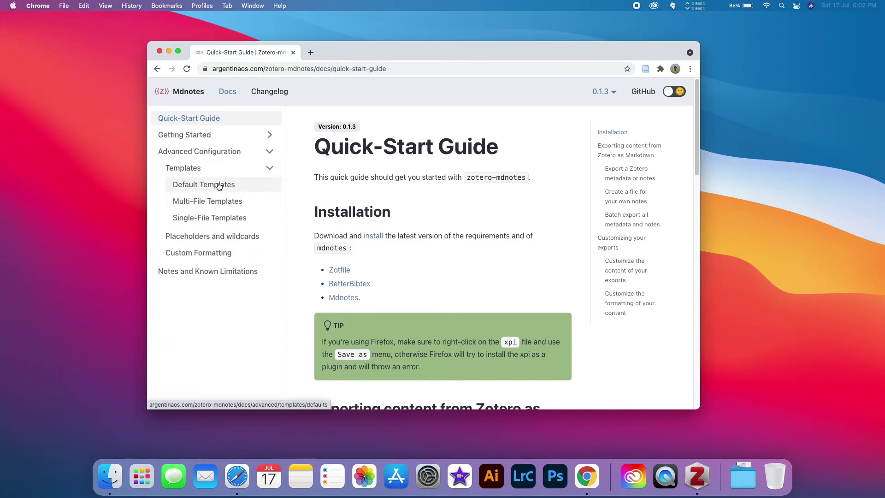
pyautogui.click(218, 186)
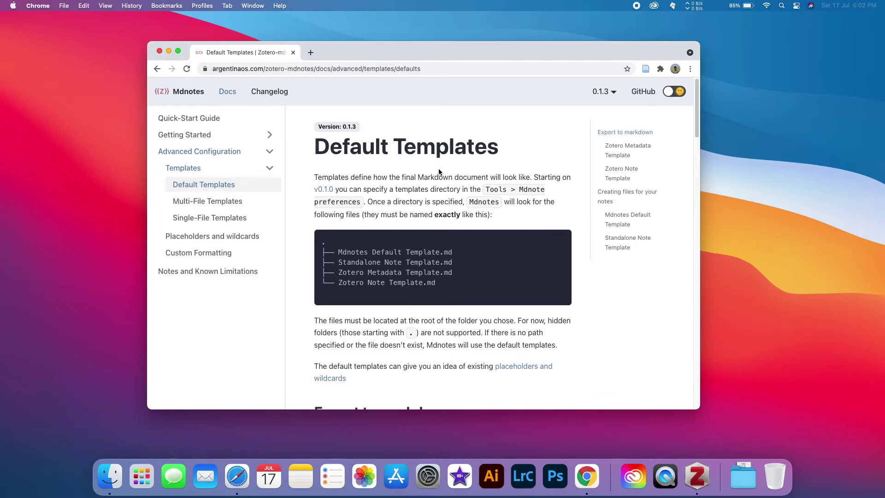
# Select the file name 'Mdnotes Default Template.md' in the code block
pyautogui.moveTo(340, 253); pyautogui.dragTo(454, 253)
pyautogui.click(456, 253)
pyautogui.click(339, 253)
pyautogui.moveTo(339, 253); pyautogui.dragTo(465, 253)
pyautogui.press('super+c')
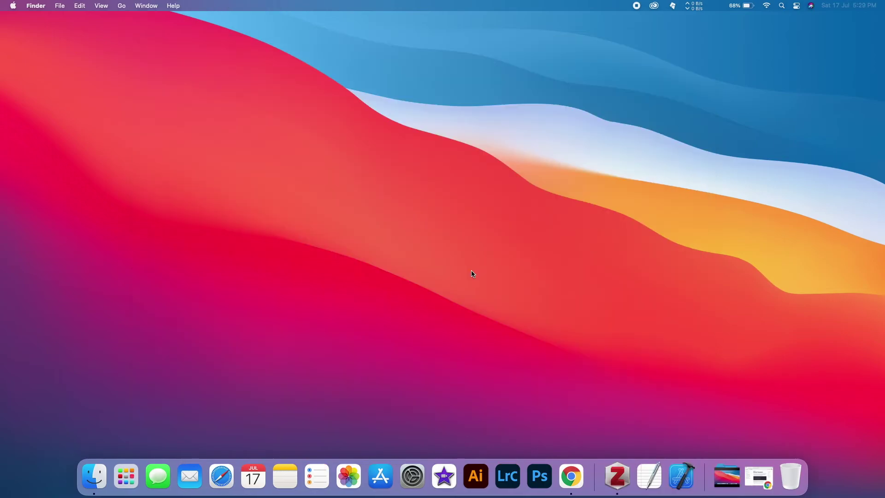
# In TextEdit, save a blank document as 'Mdnotes Default Template.md' in ZoteroData/mdnotes/templates
pyautogui.click(647, 445)
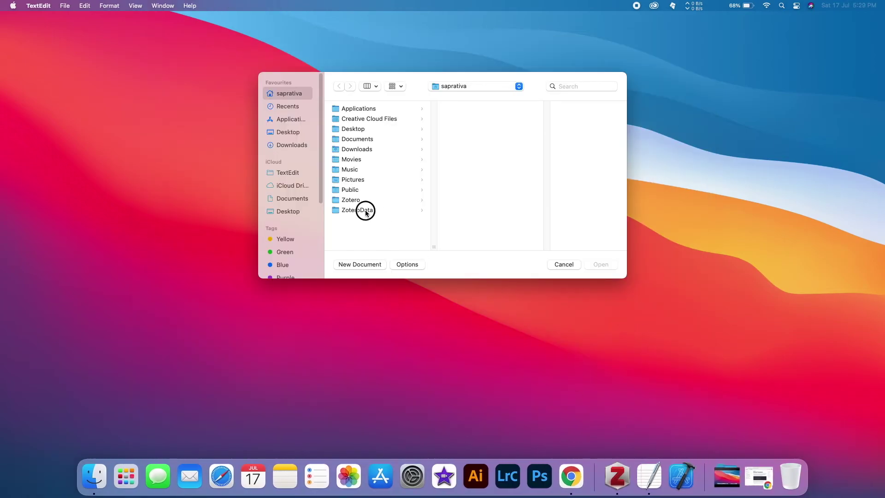
pyautogui.click(365, 210)
pyautogui.click(477, 109)
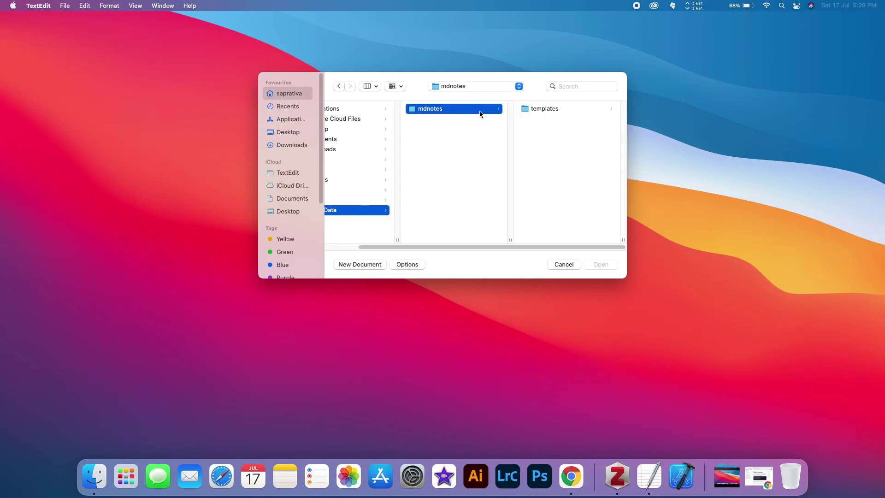
pyautogui.click(559, 109)
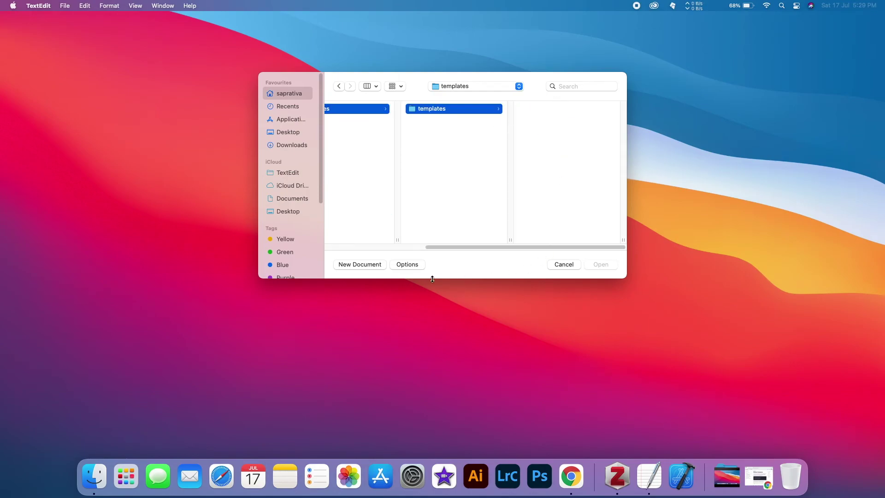
pyautogui.click(360, 264)
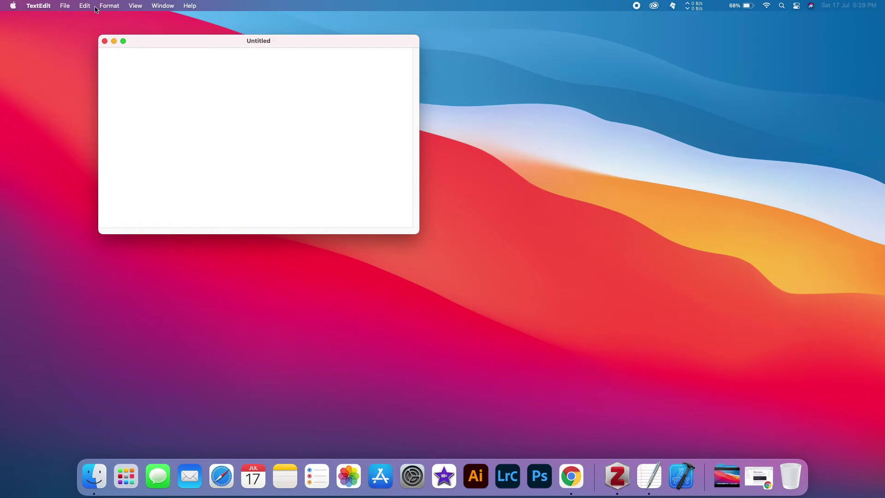
pyautogui.click(65, 6)
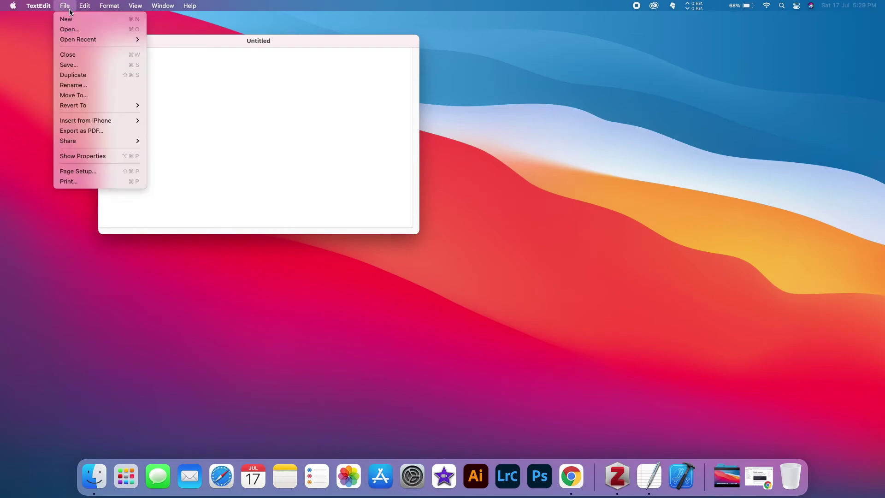
pyautogui.click(83, 67)
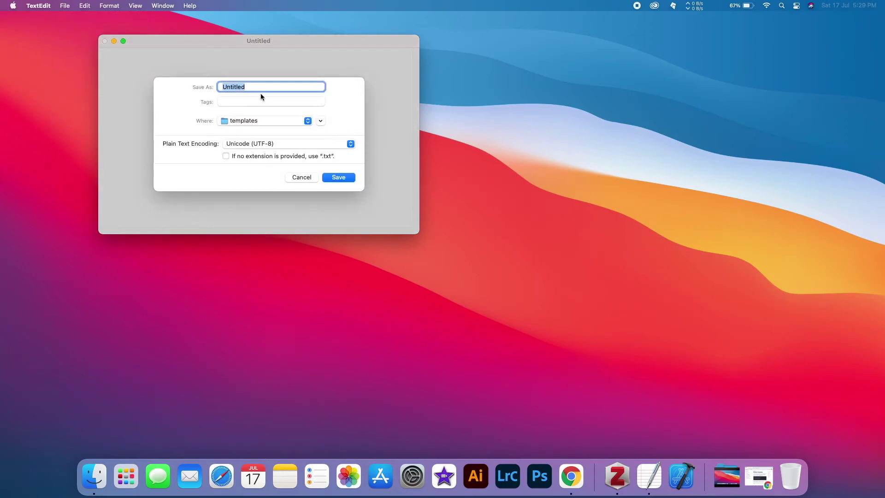
pyautogui.press('super+v')
pyautogui.click(341, 177)
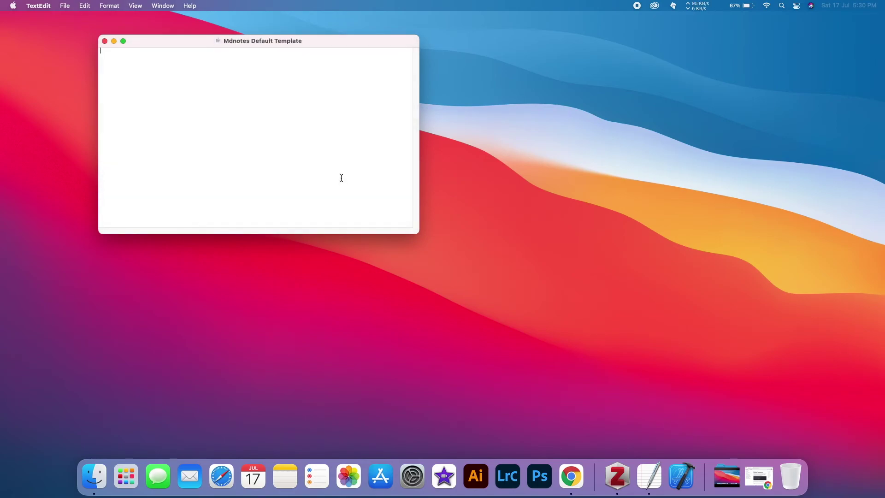
# Open the empty Mdnotes Default Template from ZoteroData/mdnotes/templates in Xcode
pyautogui.click(105, 41)
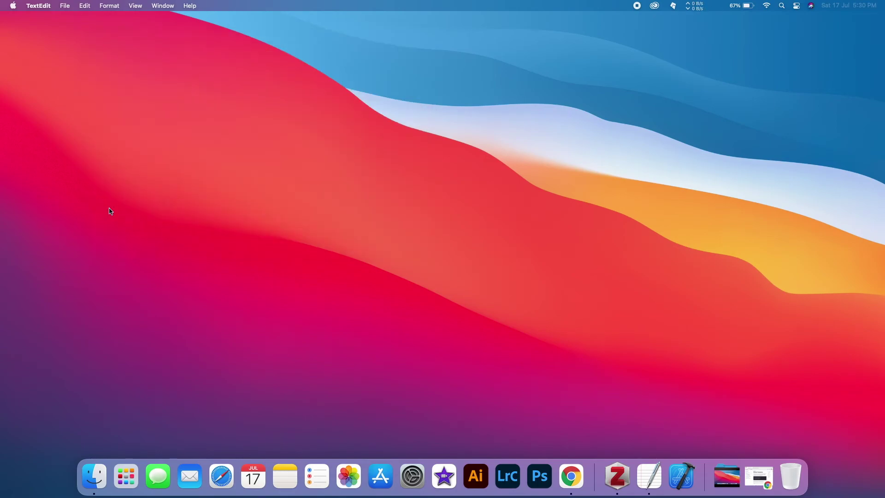
pyautogui.click(94, 476)
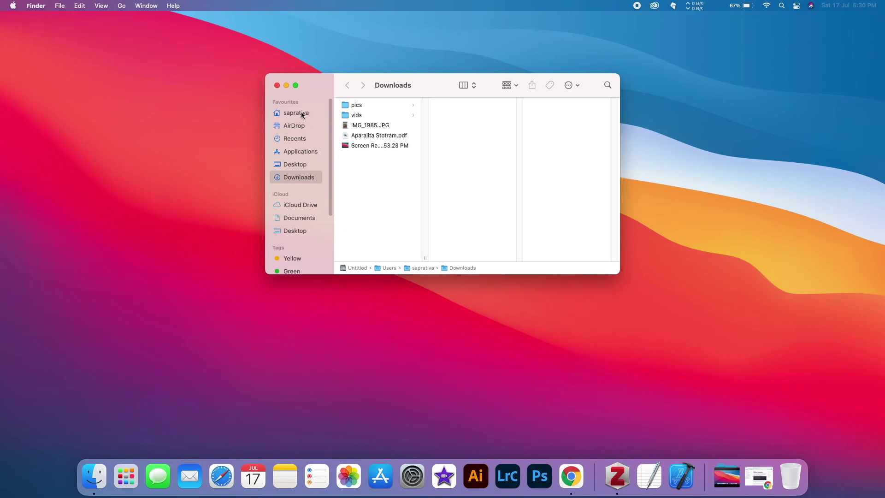
pyautogui.click(300, 114)
pyautogui.click(368, 187)
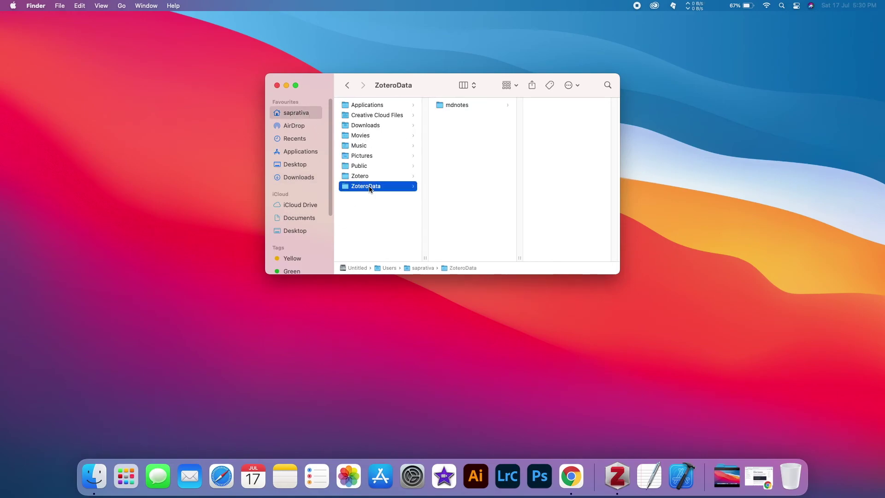
pyautogui.click(456, 106)
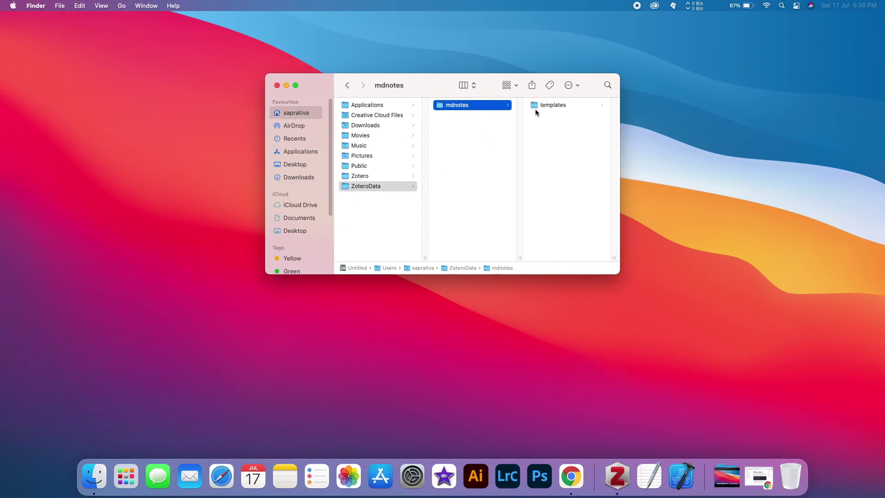
pyautogui.click(536, 106)
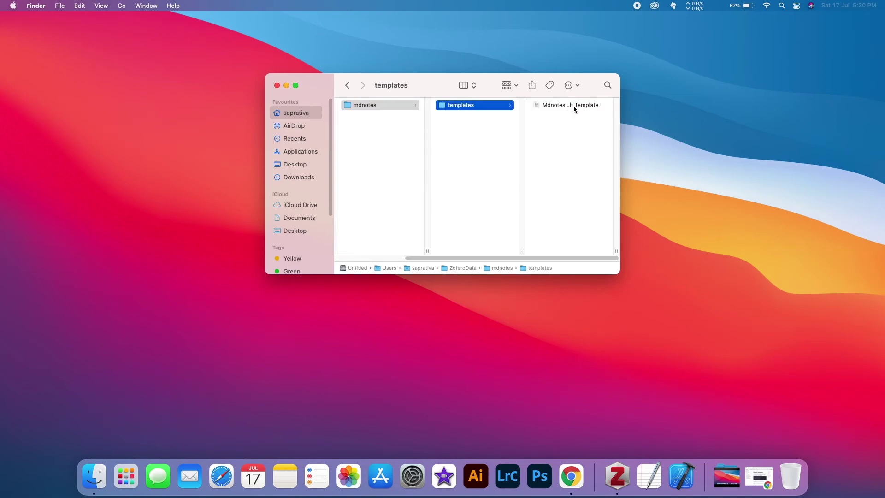
pyautogui.click(573, 106)
pyautogui.doubleClick(472, 106)
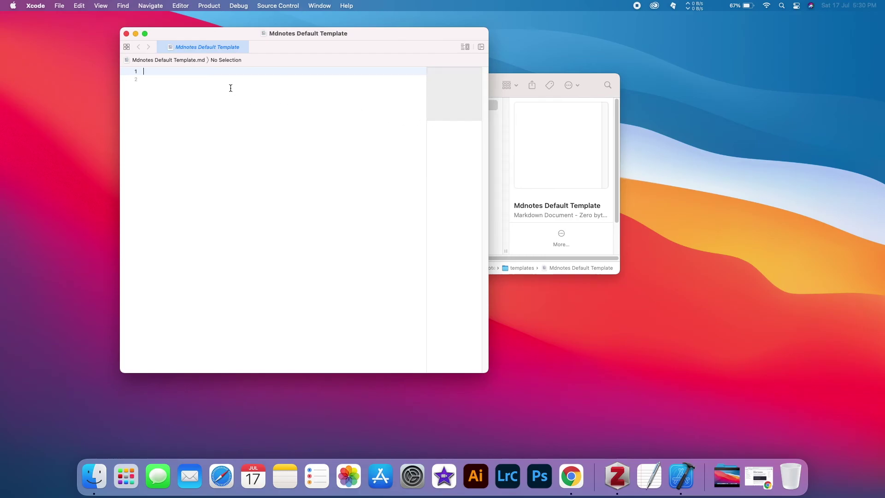
pyautogui.click(570, 472)
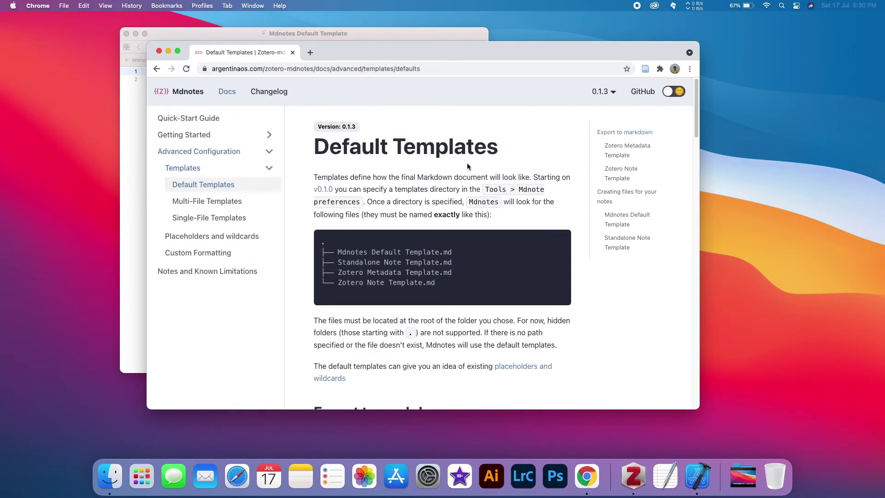
# Copy the Zotero Metadata Template text from {{title}} through {{notes}}, then bring Xcode forward
pyautogui.scroll(-2, 440, 263)
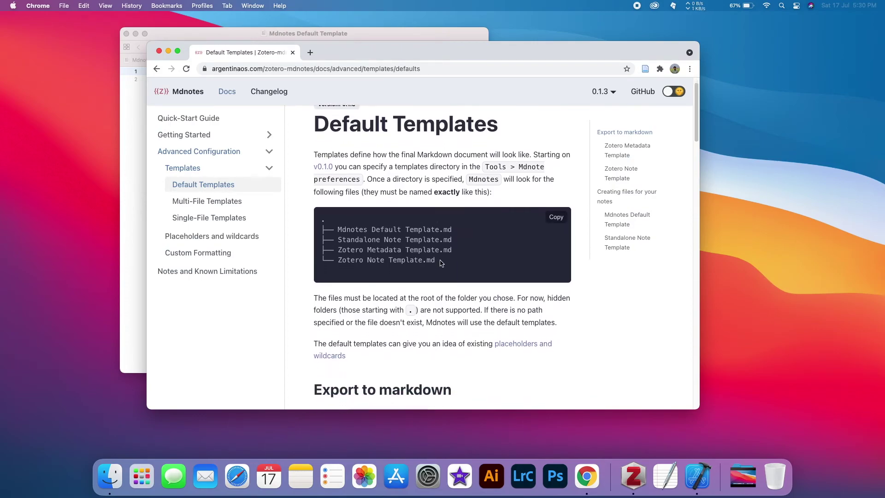
pyautogui.scroll(-20, 440, 263)
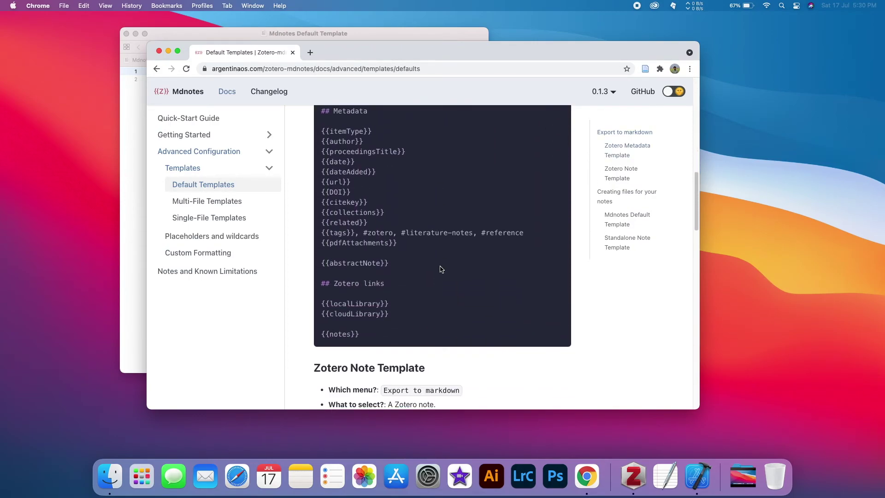
pyautogui.scroll(6, 440, 270)
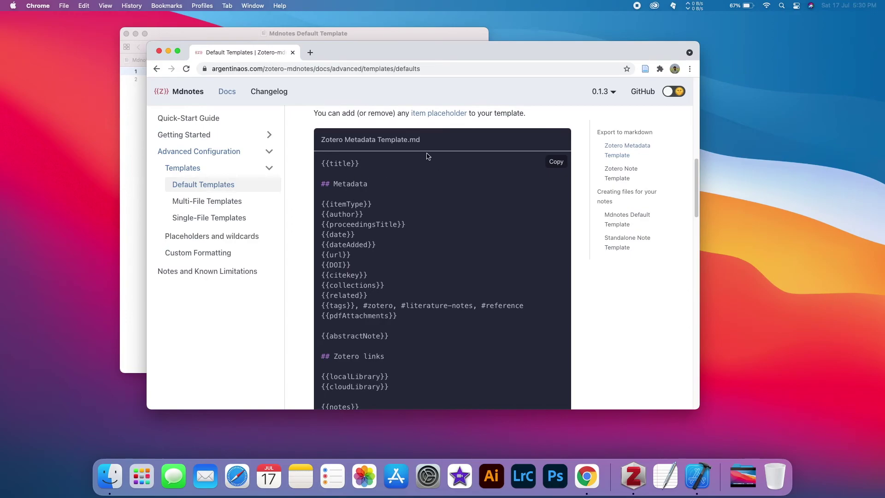
pyautogui.moveTo(322, 162); pyautogui.dragTo(418, 377)
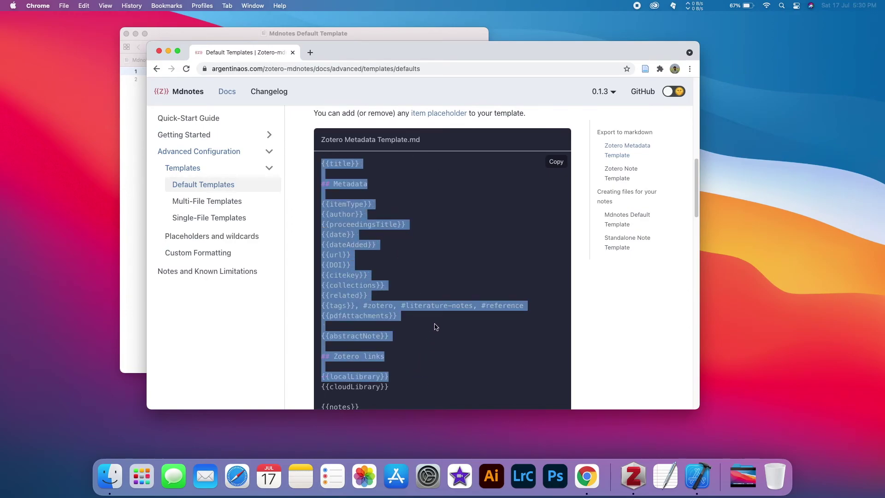
pyautogui.scroll(-4, 436, 326)
pyautogui.keyDown('shift'); pyautogui.click(367, 328); pyautogui.keyUp('shift')
pyautogui.press('super+c')
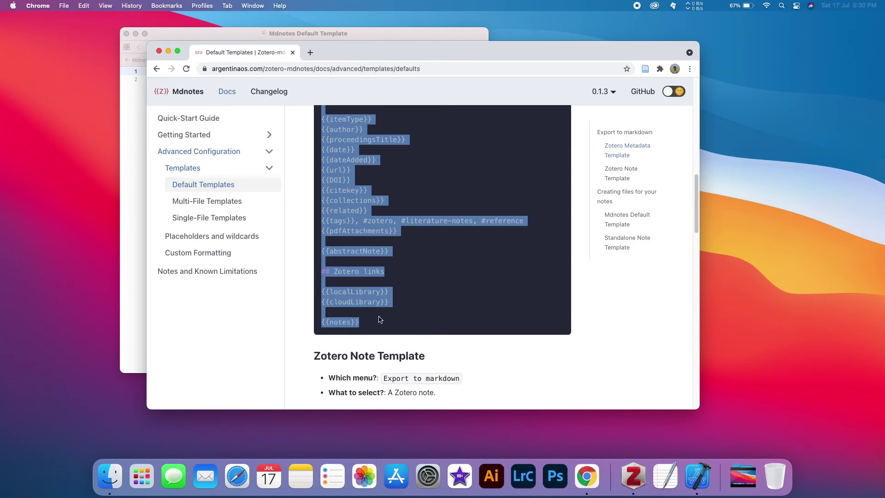
pyautogui.hotkey('ctrl', 'Up')
pyautogui.click(139, 305)
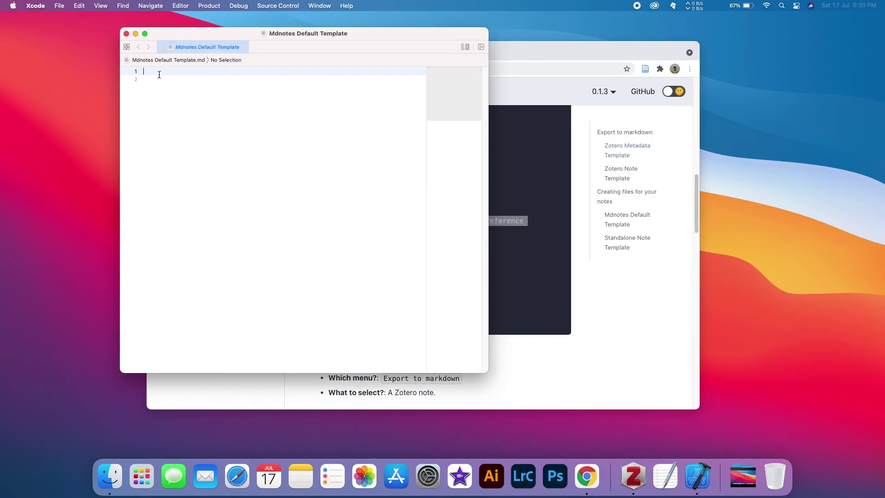
# Paste the 25-line metadata template, {{title}} through {{notes}}, into Mdnotes Default Template.md and save it
pyautogui.press('super+v')
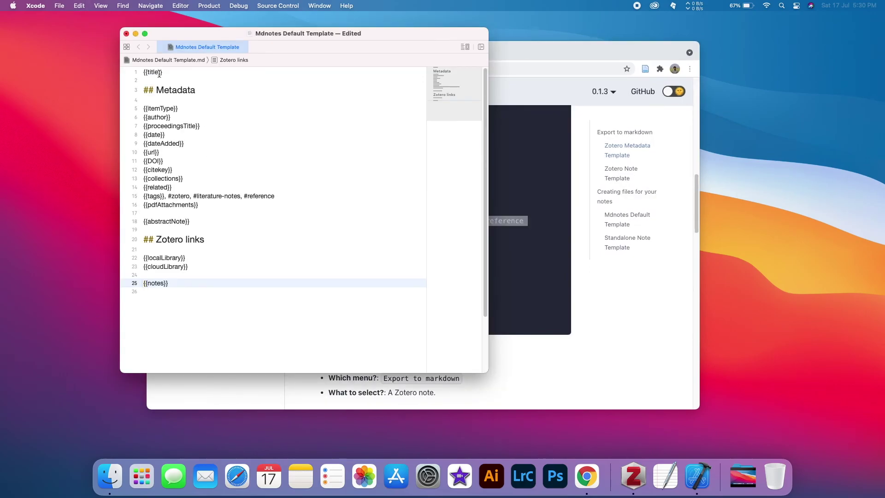
pyautogui.click(59, 6)
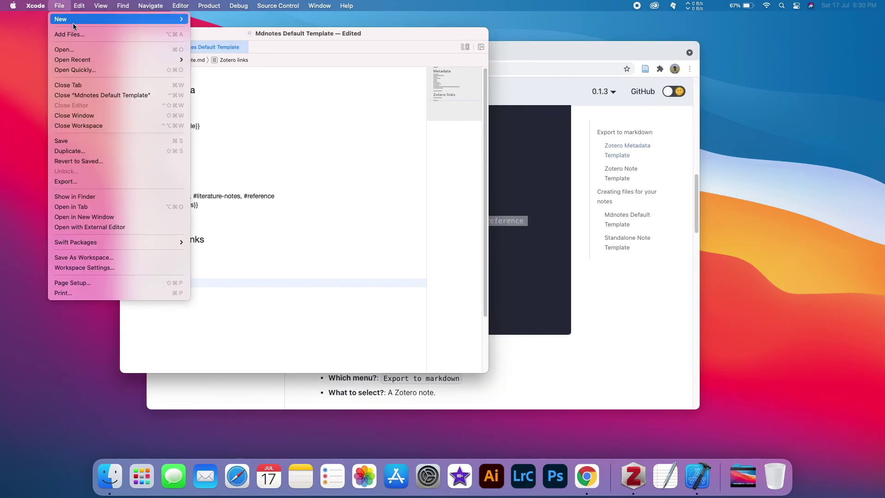
pyautogui.click(78, 143)
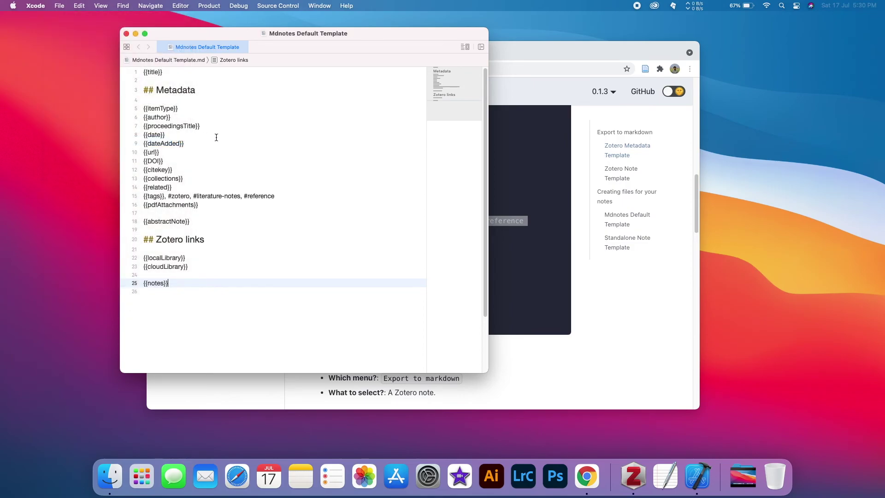